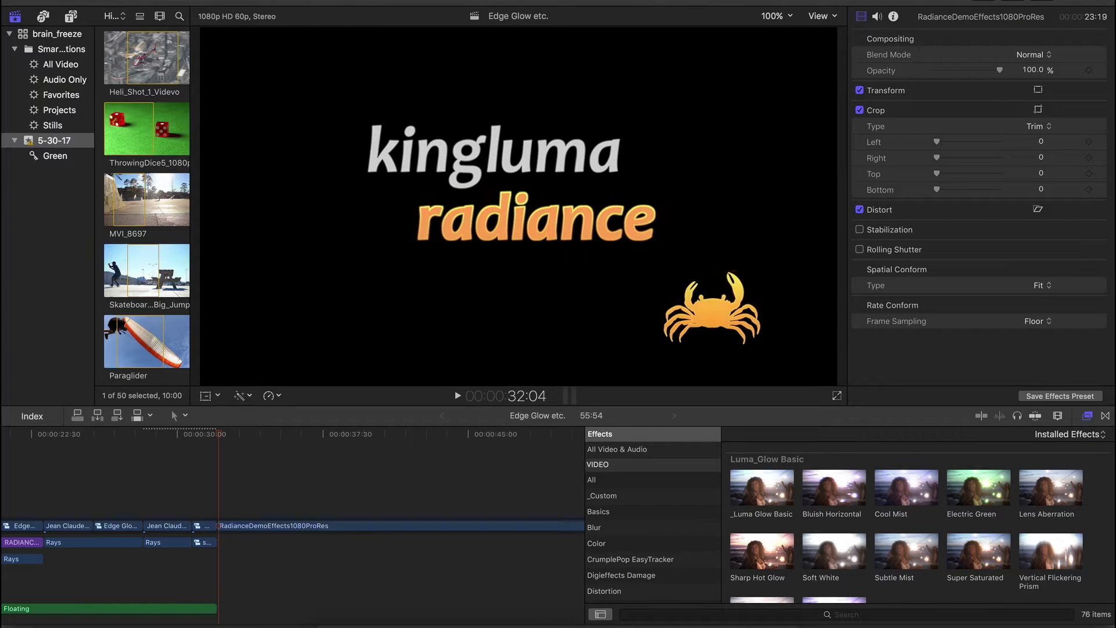
Scroll the Effects browser to the x Alpha Edge Glow effects and return the playhead to the project start
scroll(893, 520, down, 10)
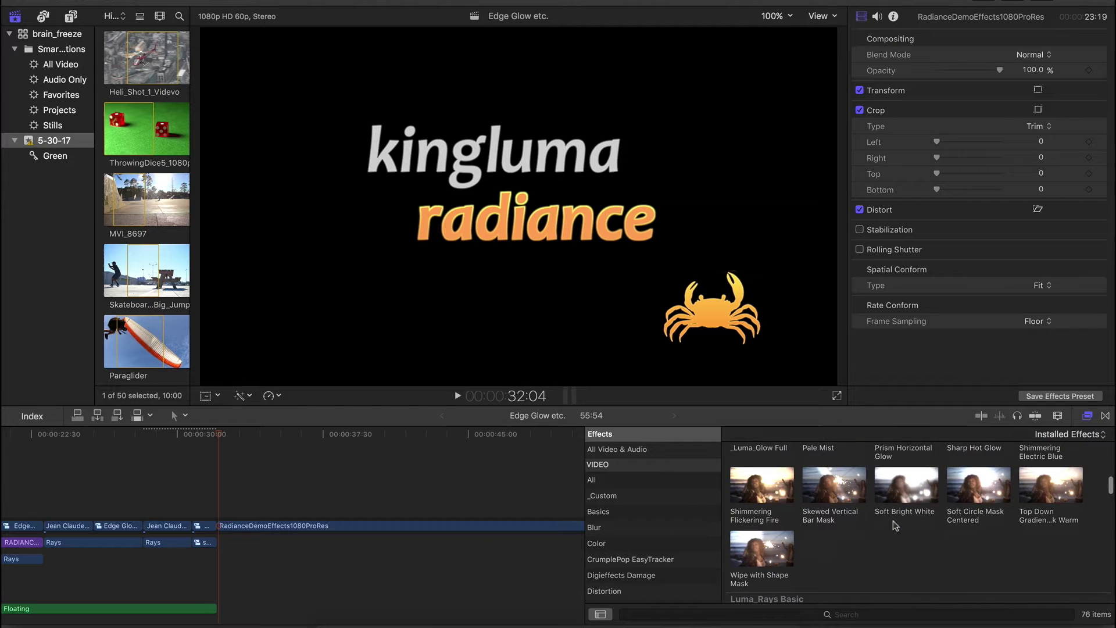
scroll(893, 523, down, 10)
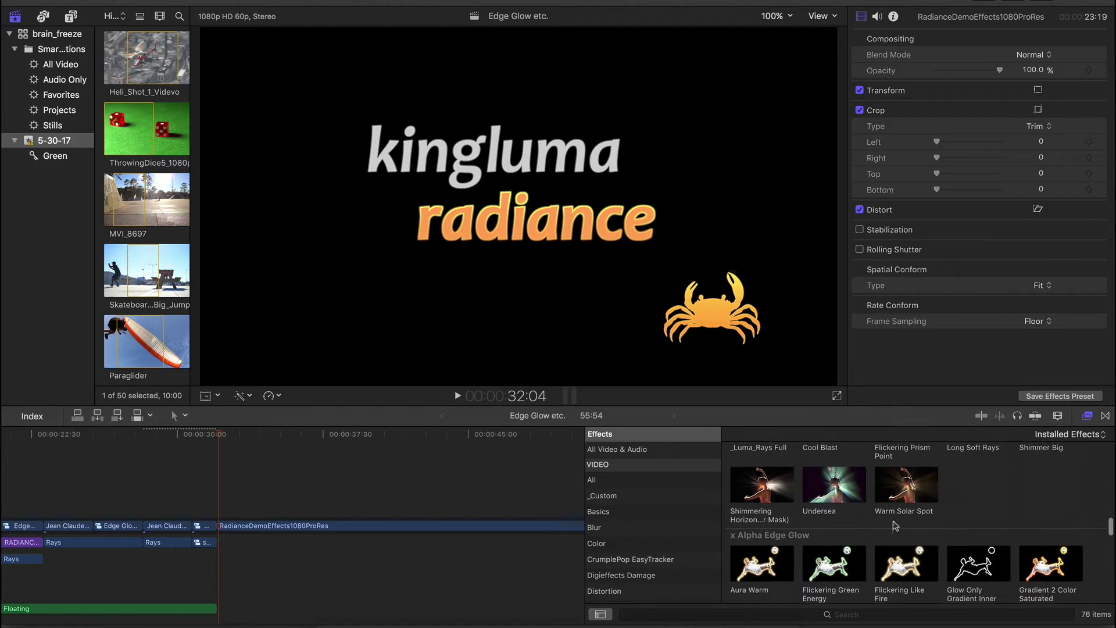
scroll(894, 525, up, 1)
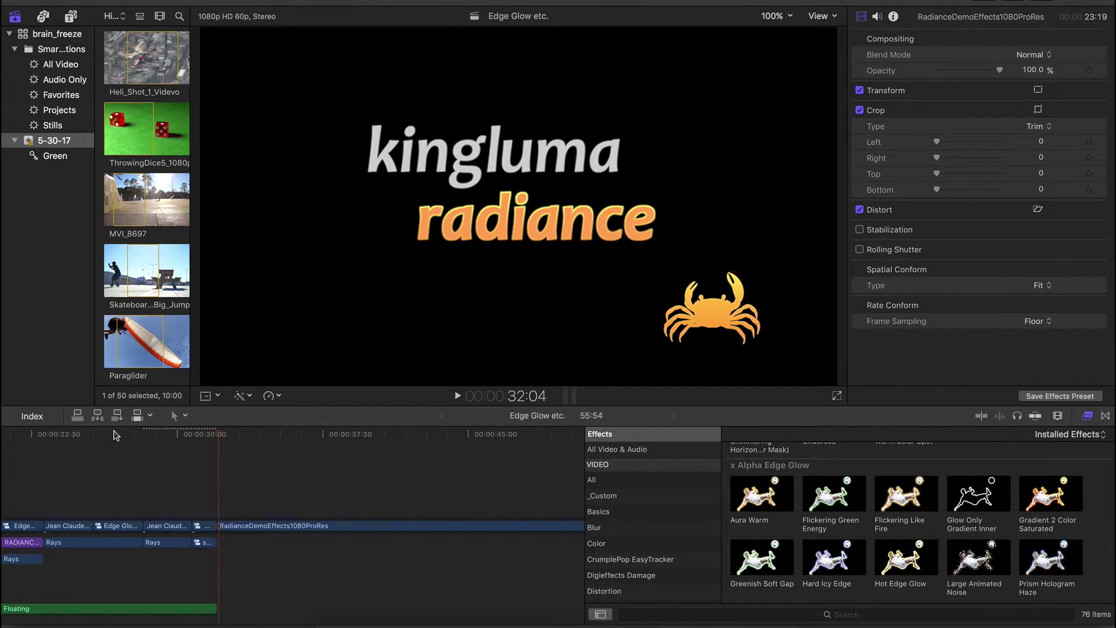
drag(116, 435, 46, 435)
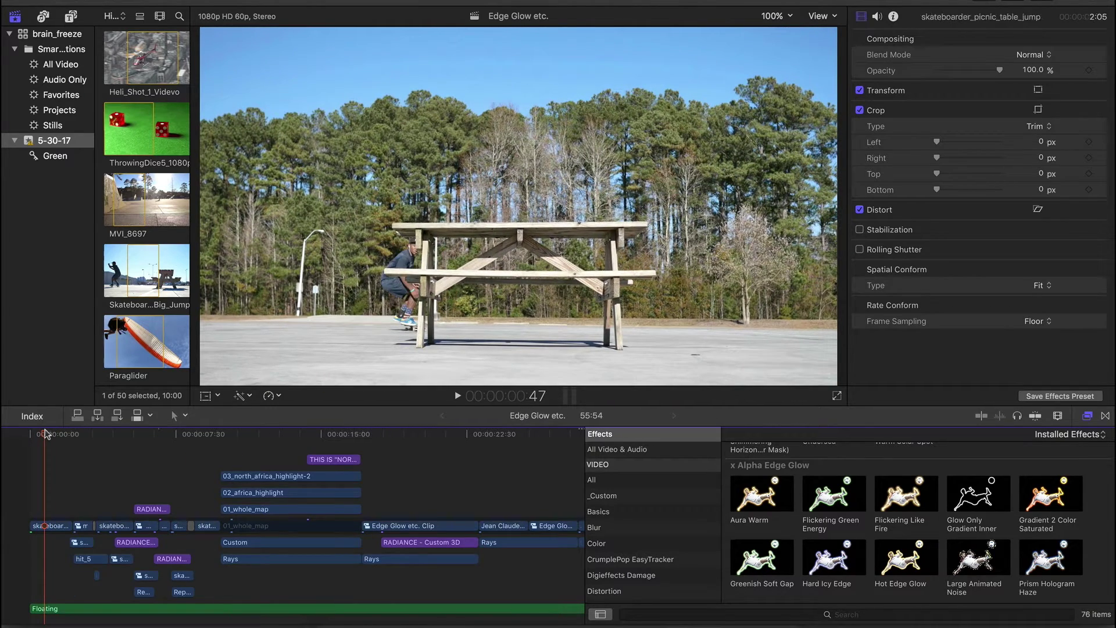
Play the project from the skateboard shot into the green-screen clip of the man
key(space)
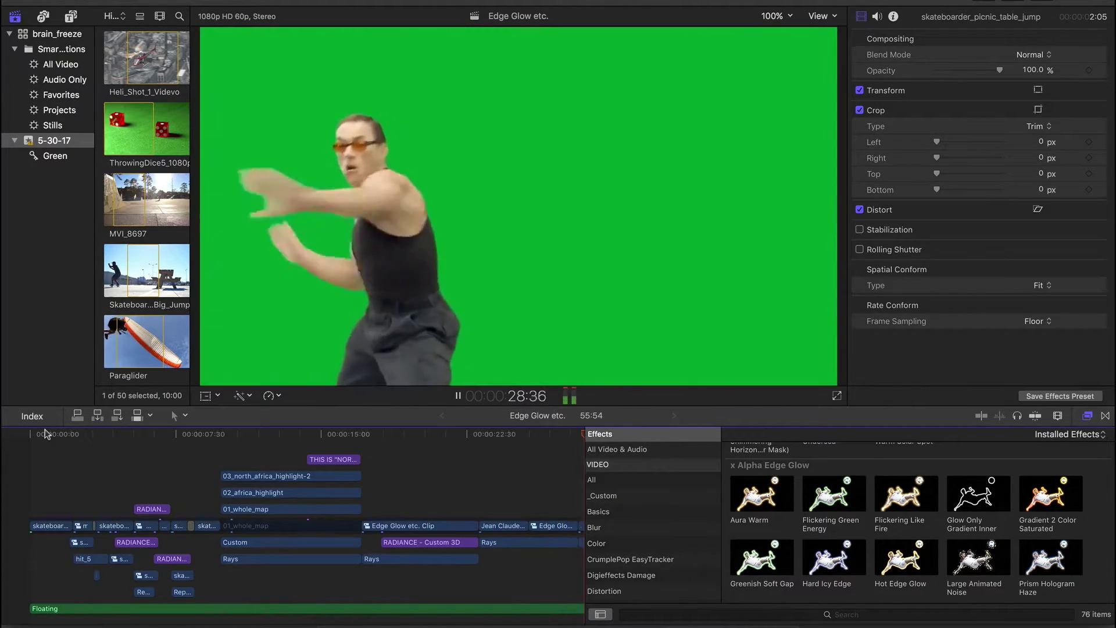
Stop playback, revisit the Radiance Edge FX example, then park on the green-screen clip at 30:20
key(space)
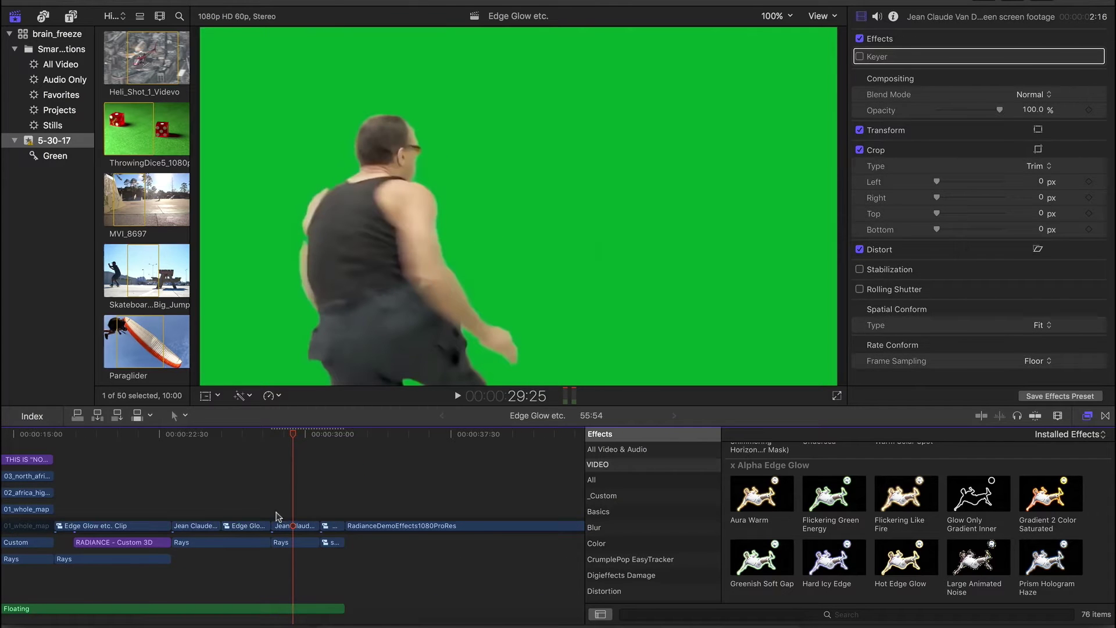
drag(294, 437, 119, 433)
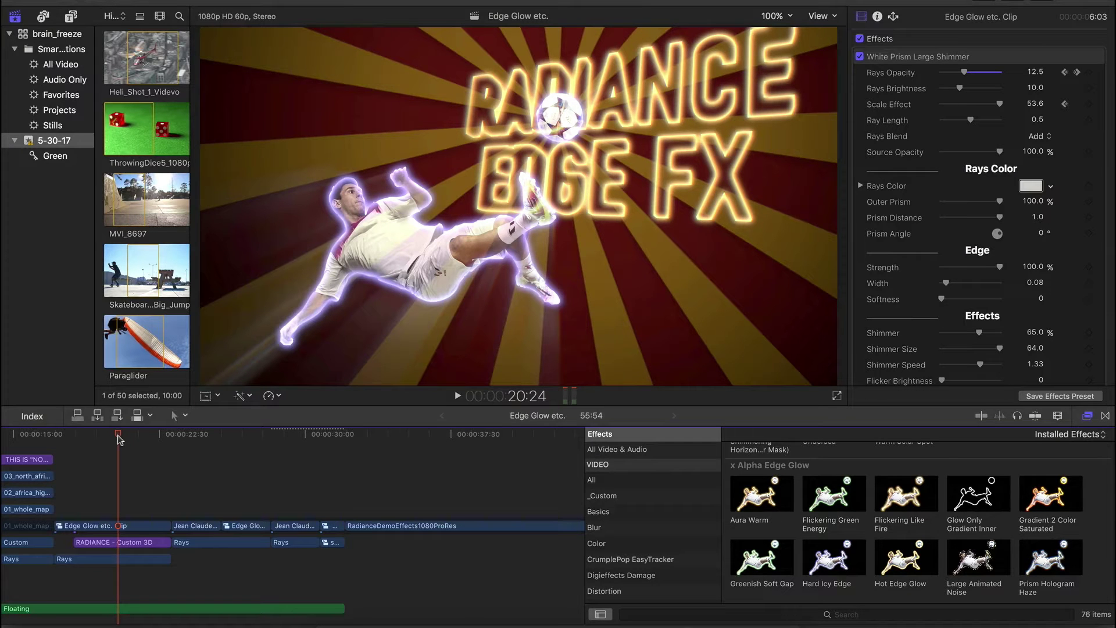
drag(118, 437, 313, 439)
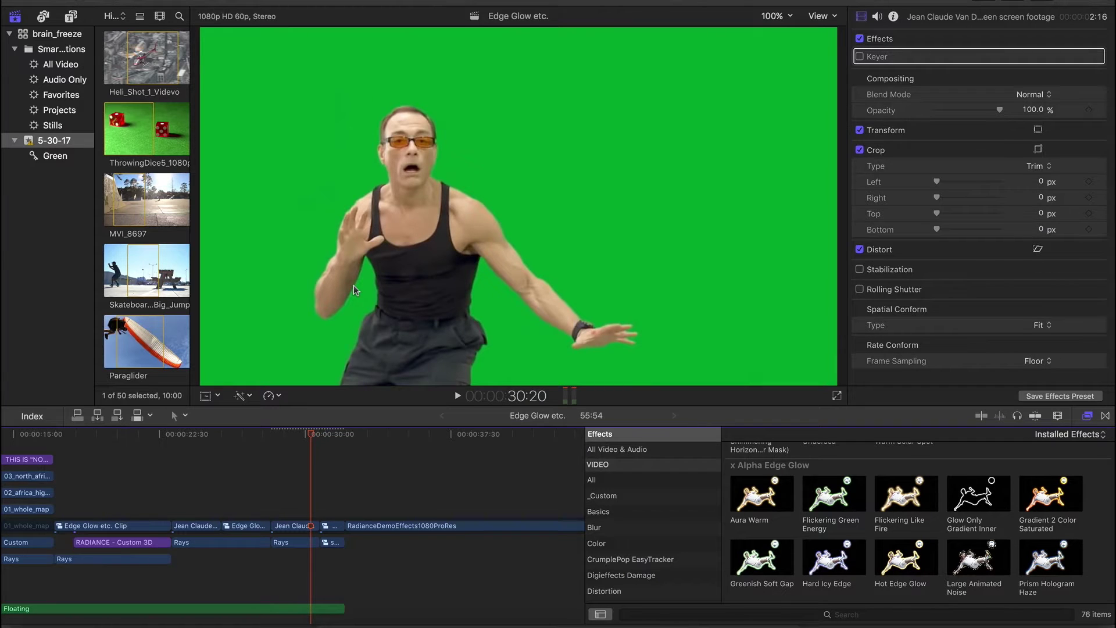
Preview Aura Warm, then enable the Keyer on the green-screen clip of the man
click(754, 493)
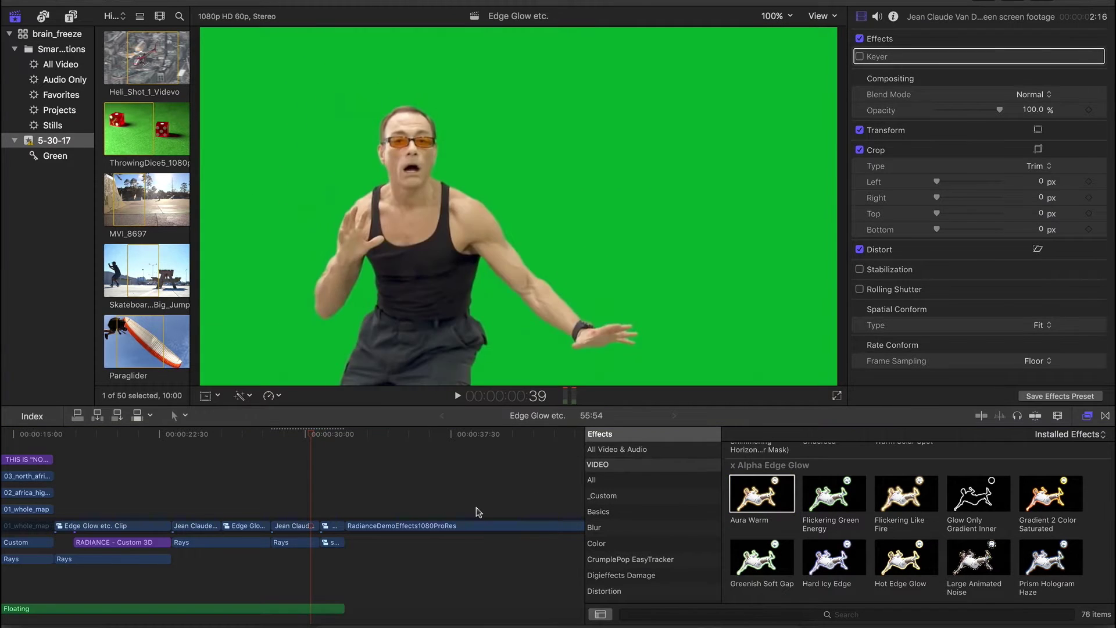
click(305, 527)
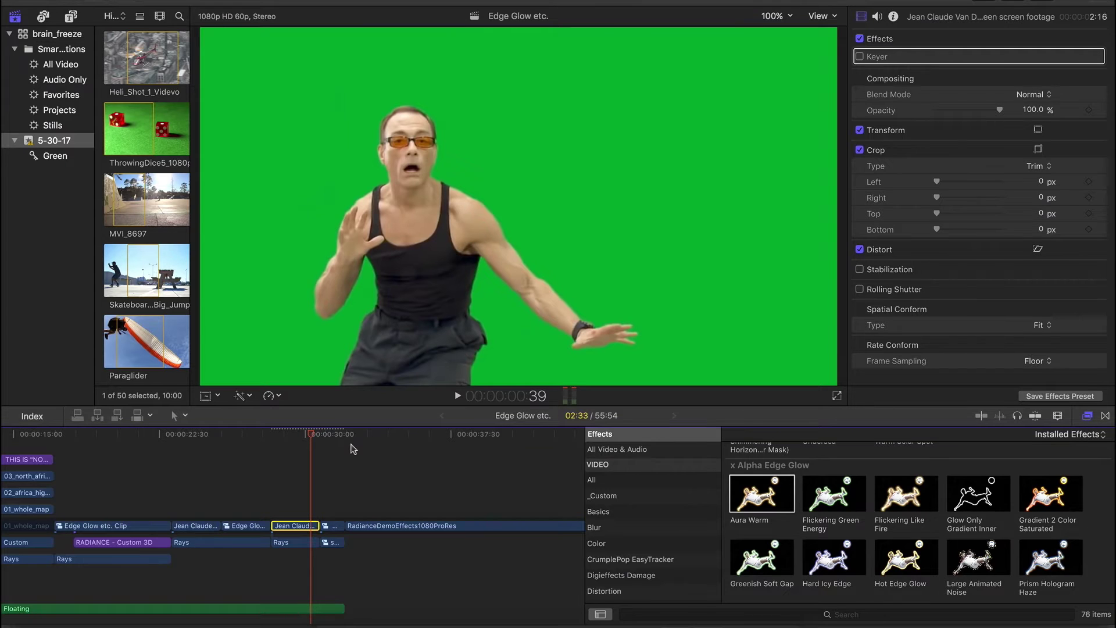
click(860, 57)
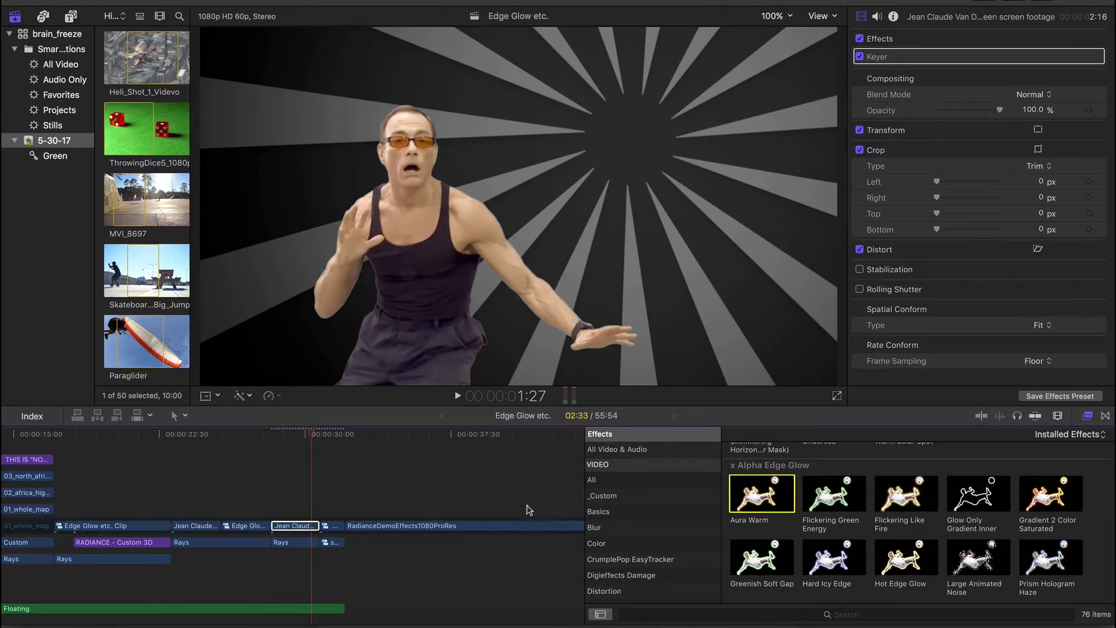
Apply Aura Warm to the keyed clip, lowering Glow Opacity to about 103.6 and Glow Width to 70.3
drag(528, 510, 297, 530)
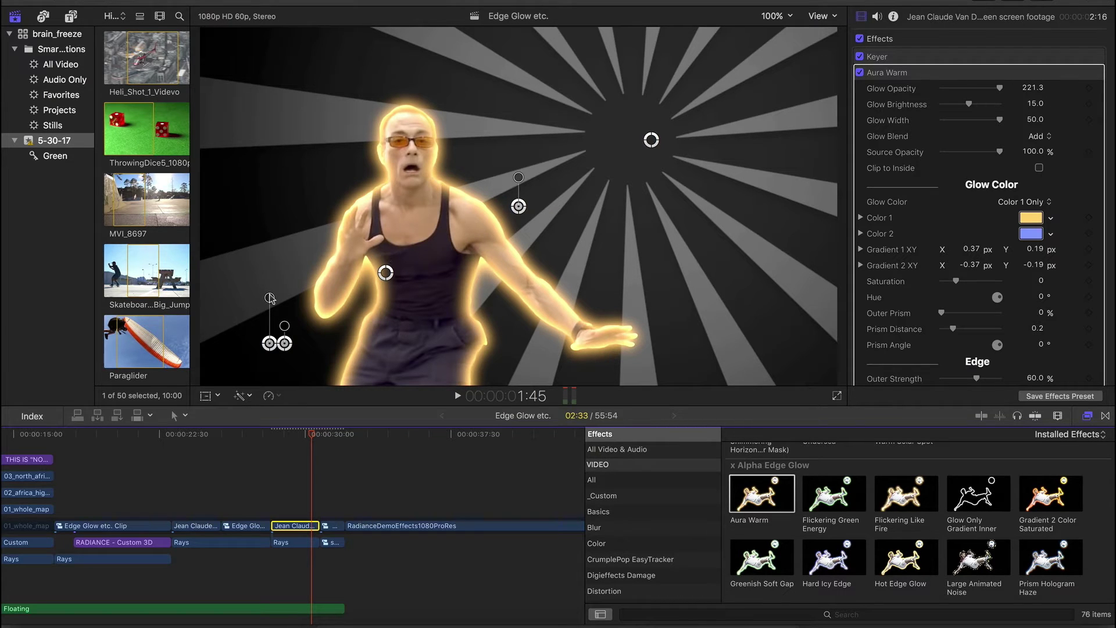
drag(270, 300, 284, 326)
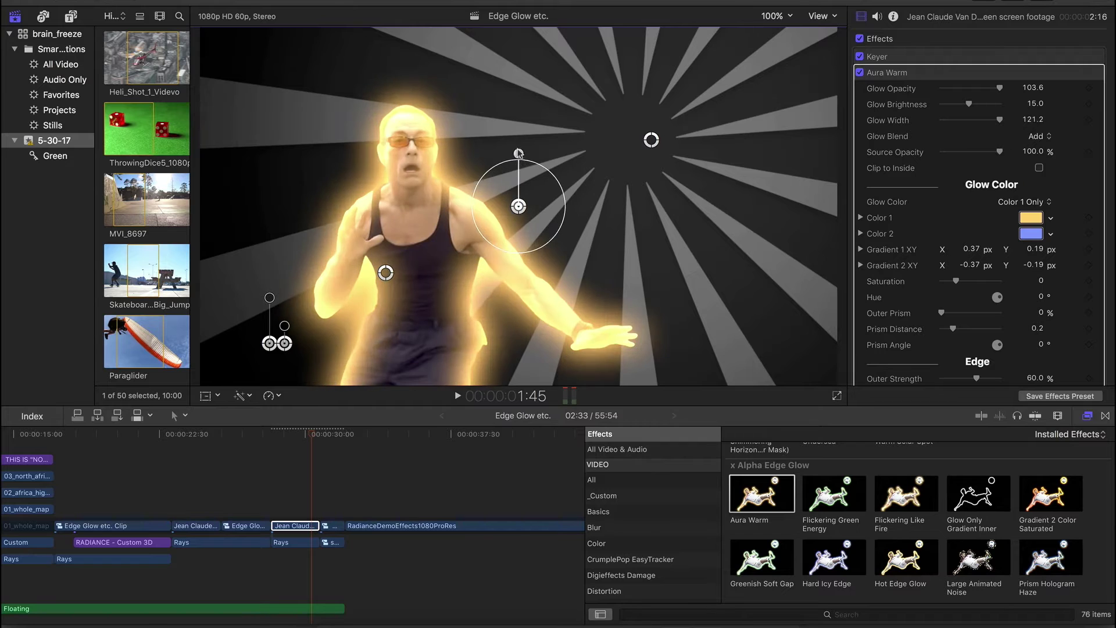
mouse_move(518, 154)
mouse_down()
mouse_move(518, 135)
mouse_move(518, 165)
mouse_up()
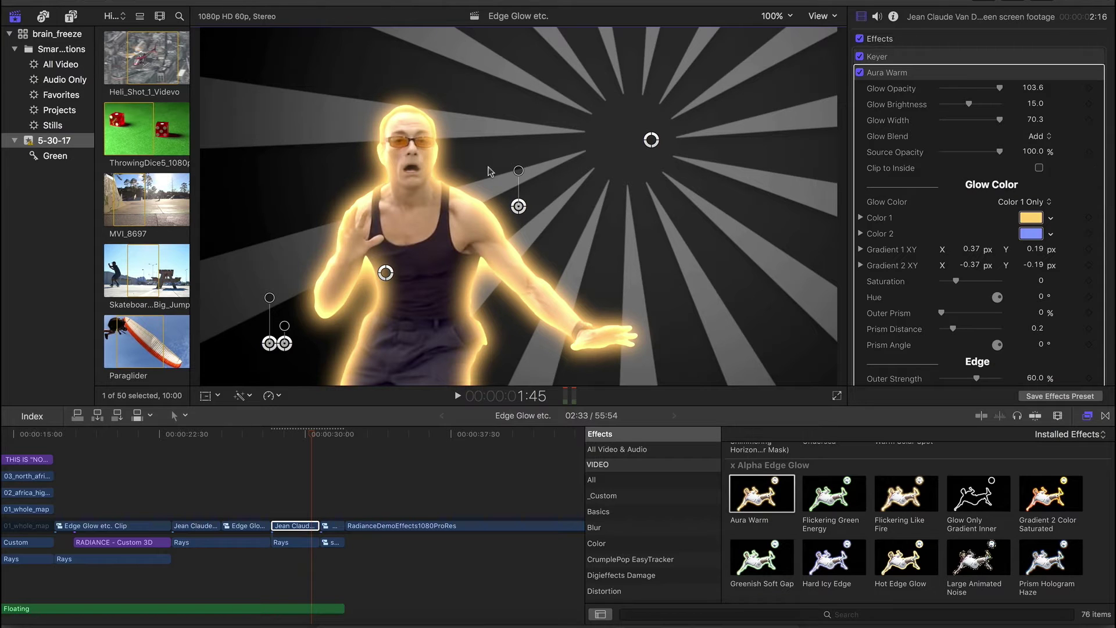
Narrow Glow Width to 48.1 and zoom the viewer to 150%
drag(518, 176, 518, 183)
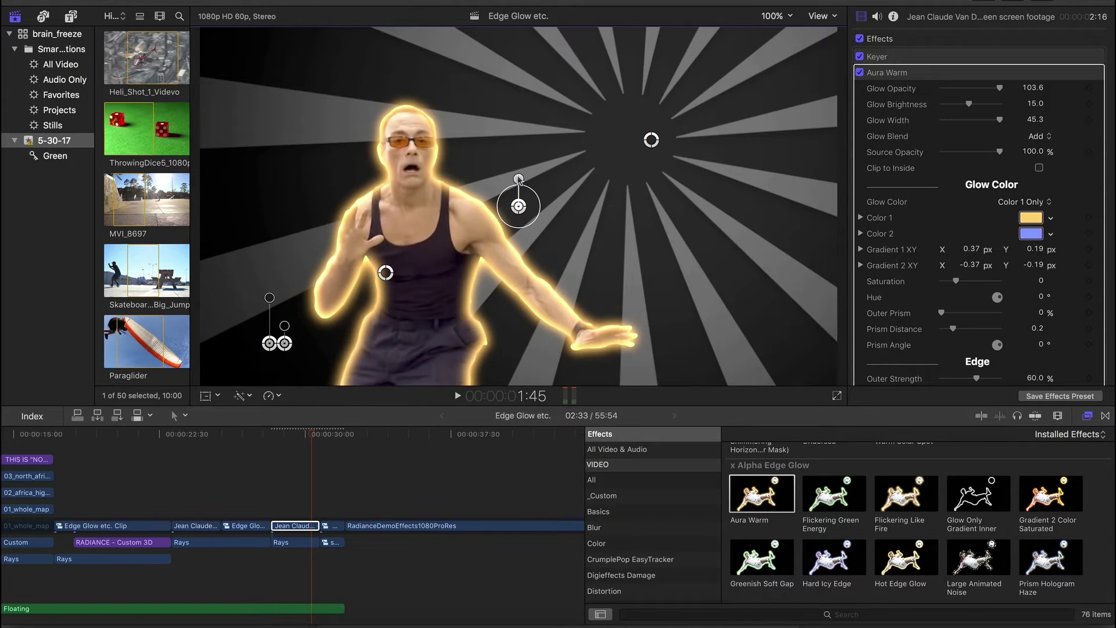
click(775, 16)
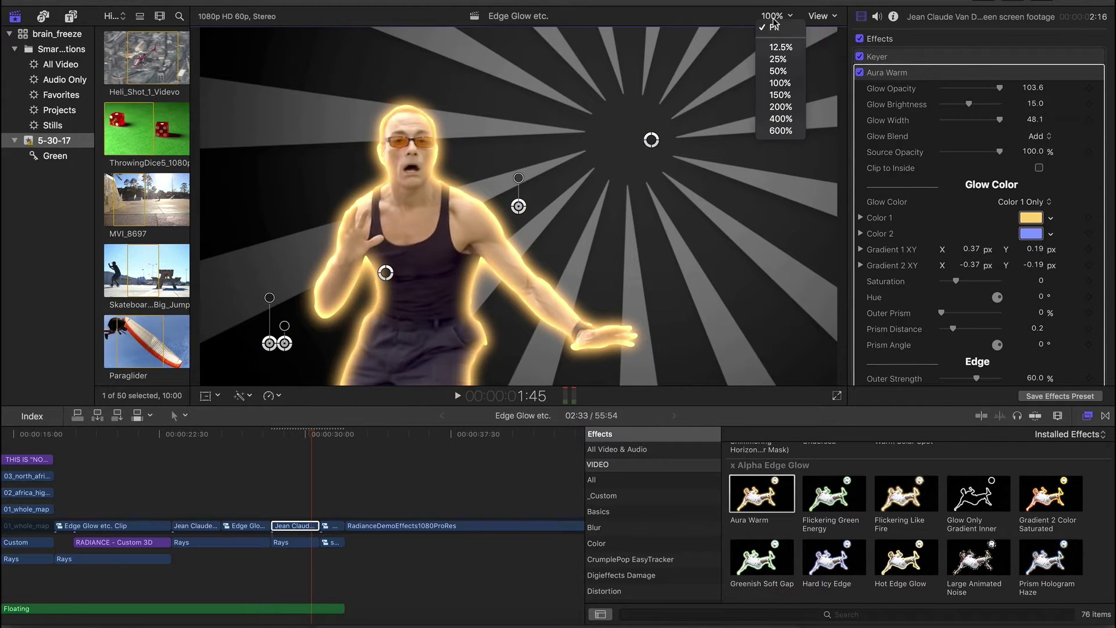
click(780, 95)
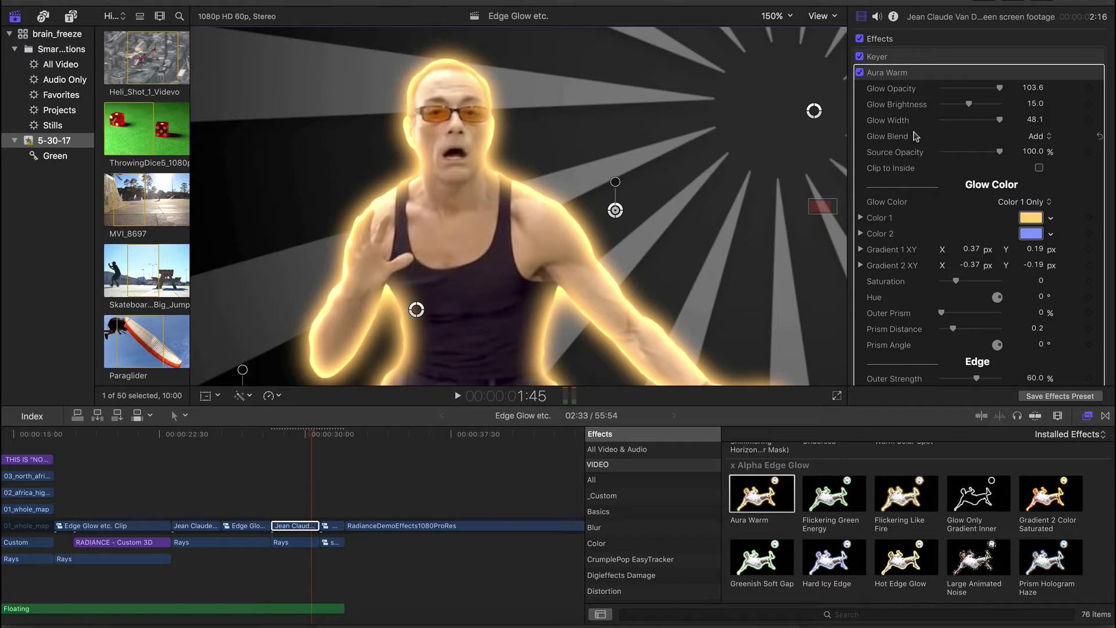
Set the Edge Outer Width to 0.22 and Outer Softness to 0.94
scroll(992, 174, down, 8)
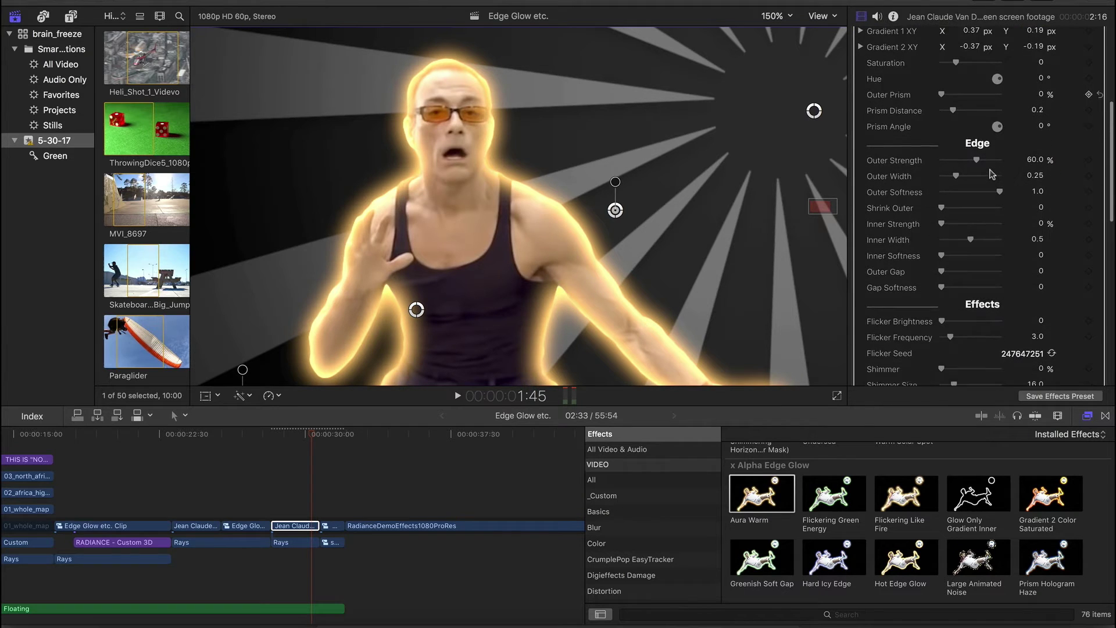
scroll(992, 175, down, 4)
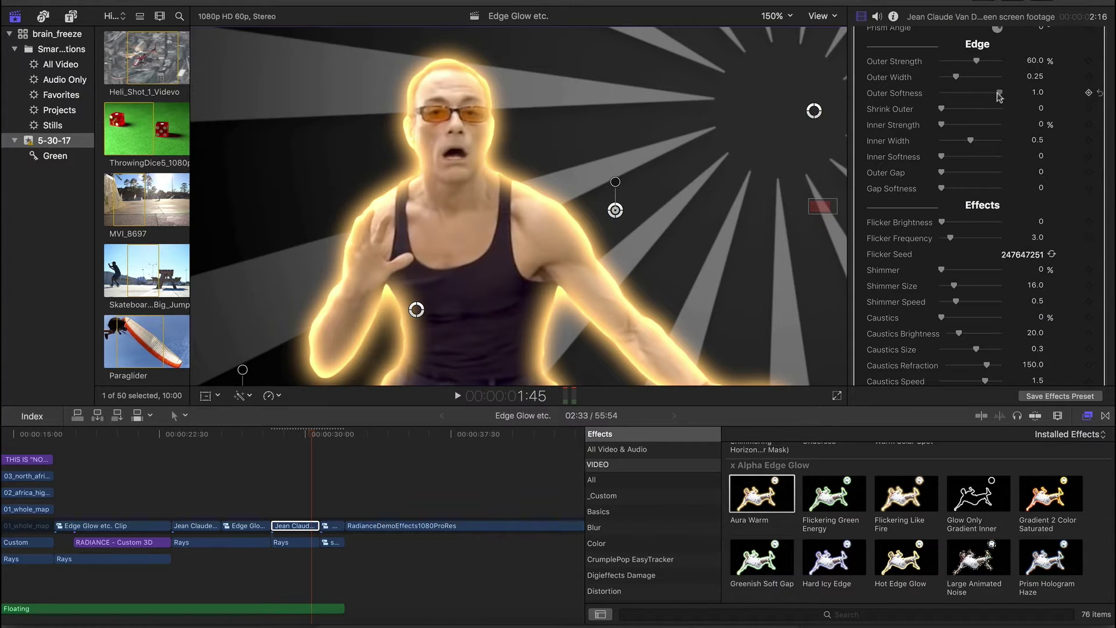
drag(999, 93, 936, 104)
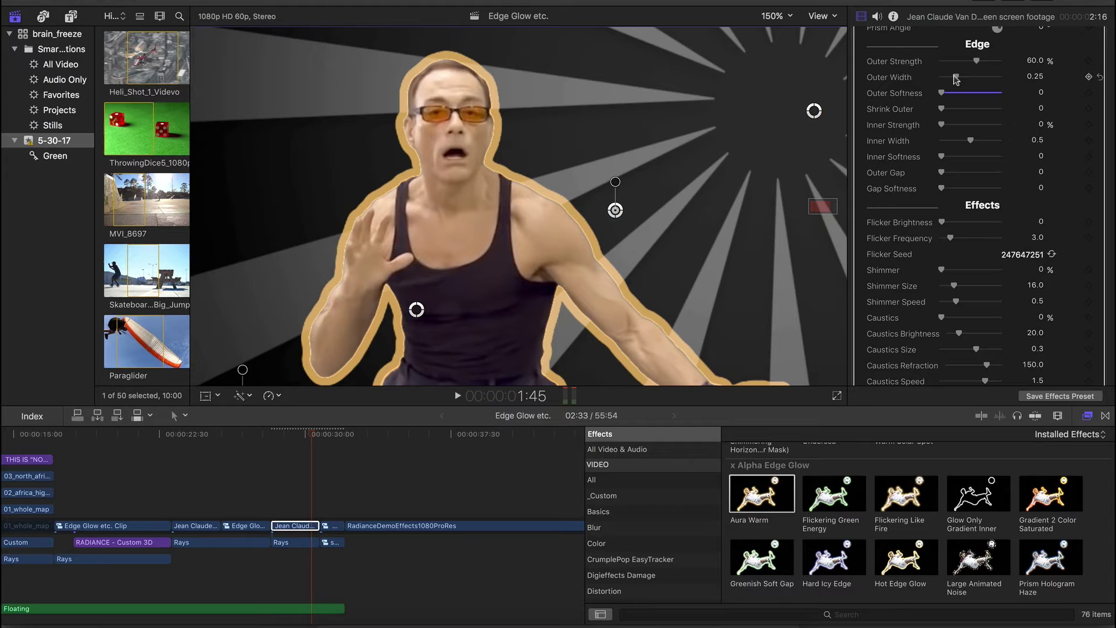
drag(955, 78, 954, 83)
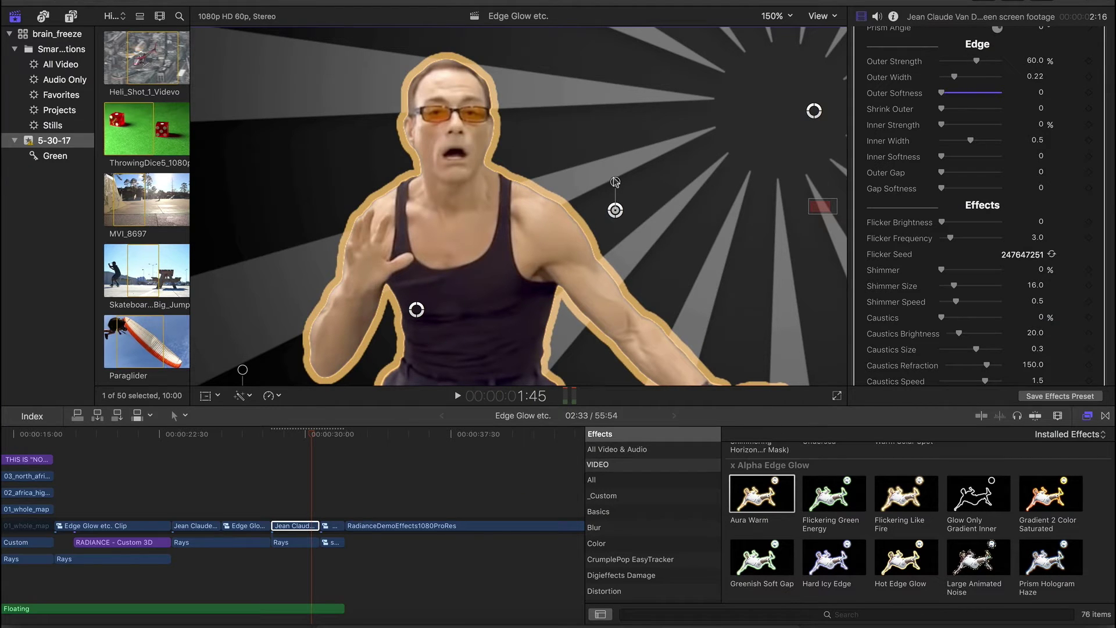
mouse_move(614, 179)
mouse_down()
mouse_move(614, 139)
mouse_move(615, 187)
mouse_move(615, 178)
mouse_up()
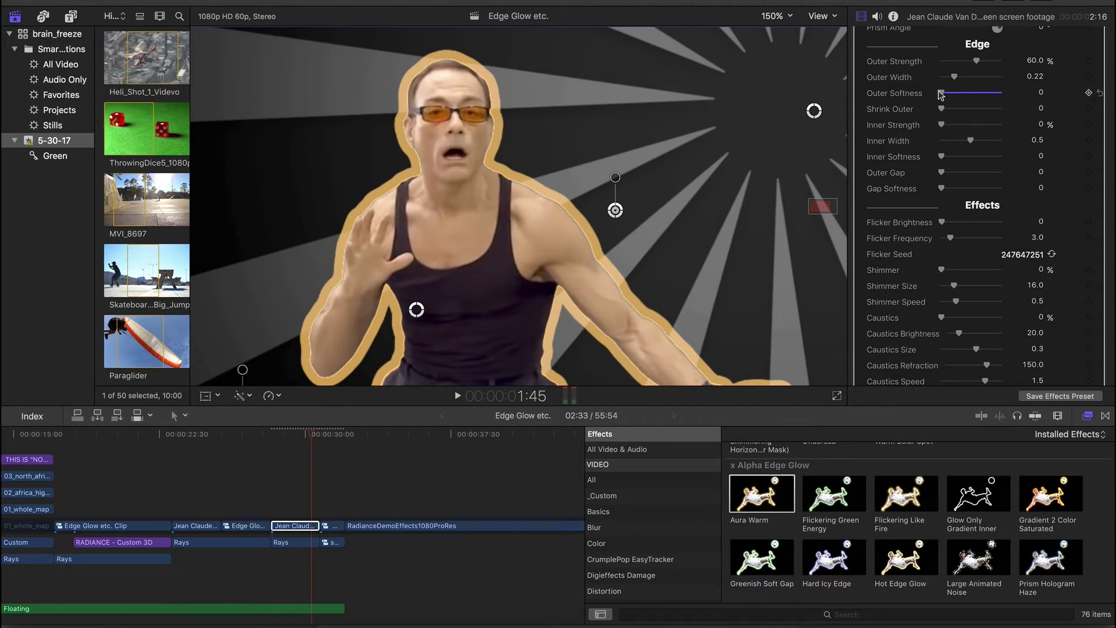
drag(943, 95, 998, 93)
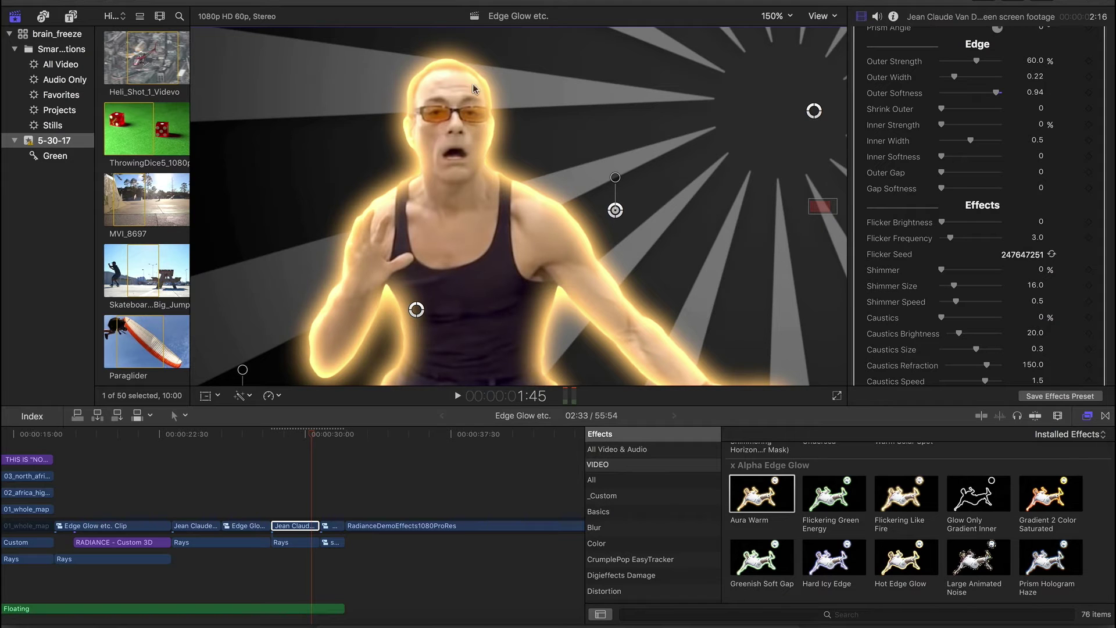
Try Screen, Overlay and Behind glow blends, then set Aura Warm's Glow Blend to Add
scroll(895, 148, up, 8)
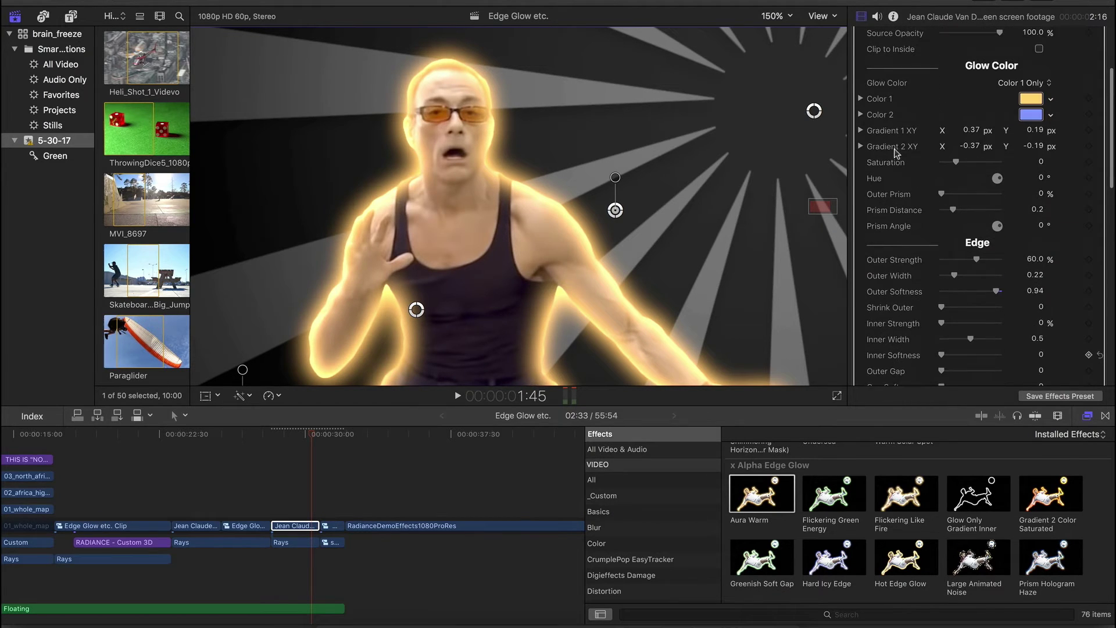
scroll(897, 148, up, 5)
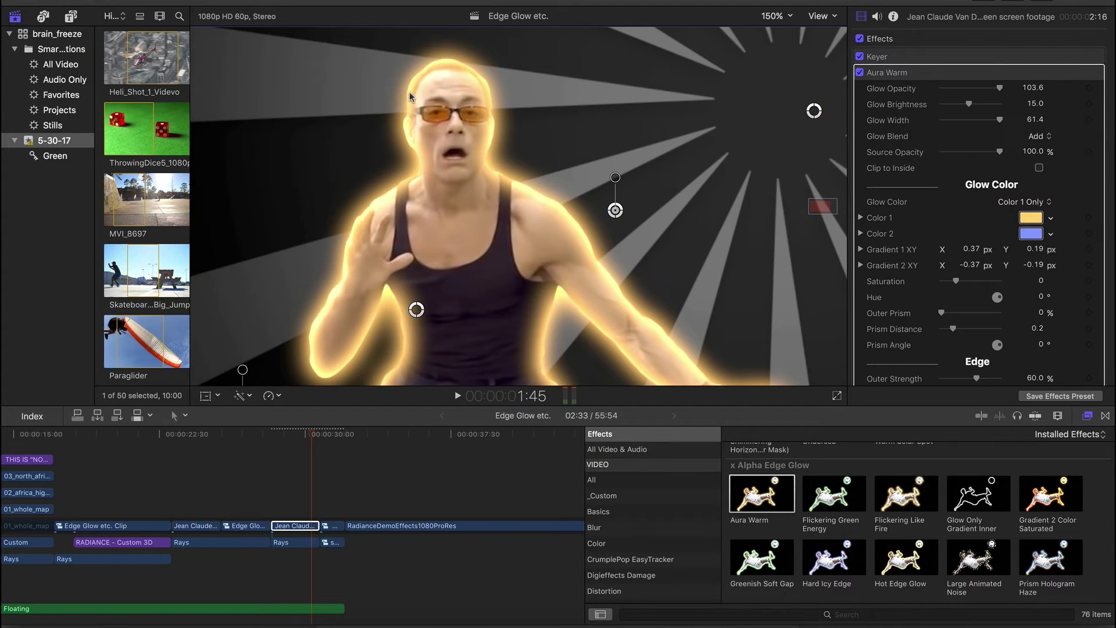
click(1038, 137)
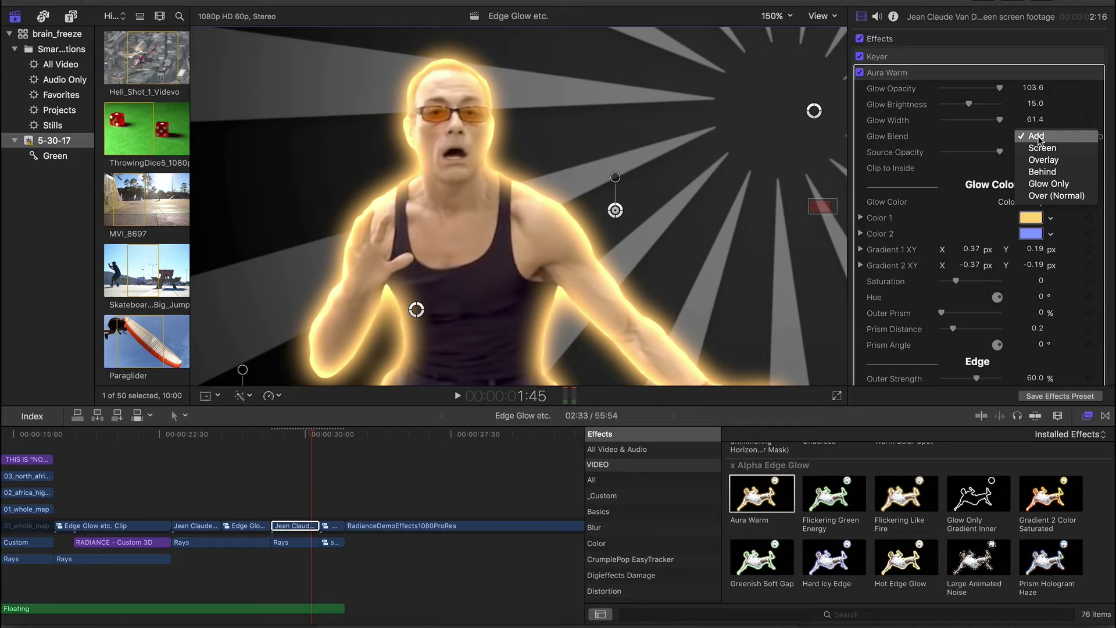
click(1040, 149)
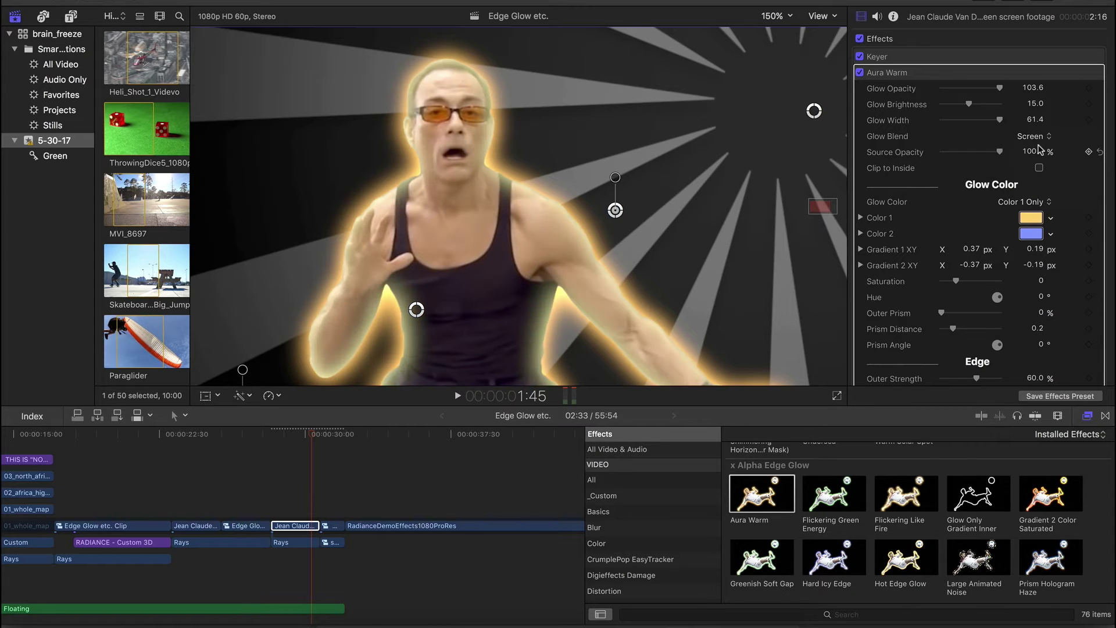
click(1037, 137)
click(1036, 148)
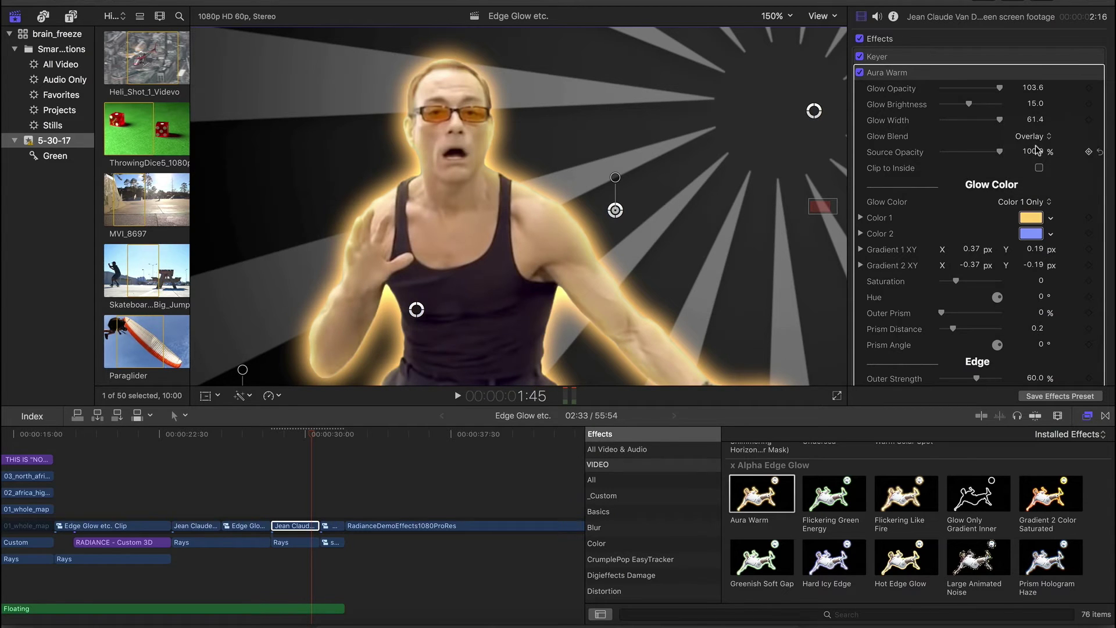
click(1037, 139)
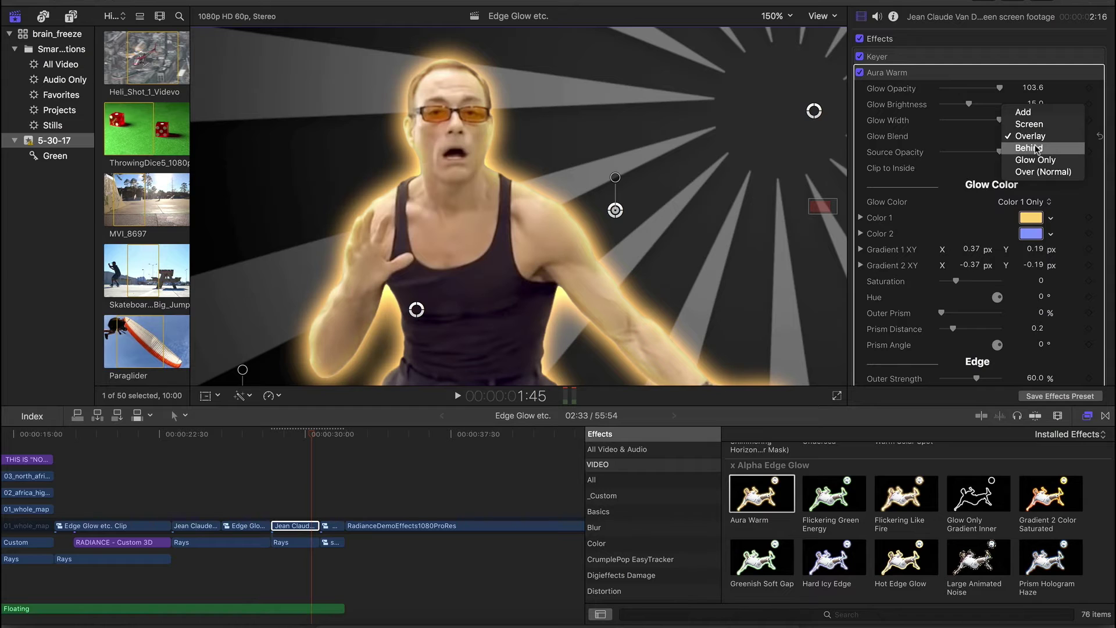
click(1036, 149)
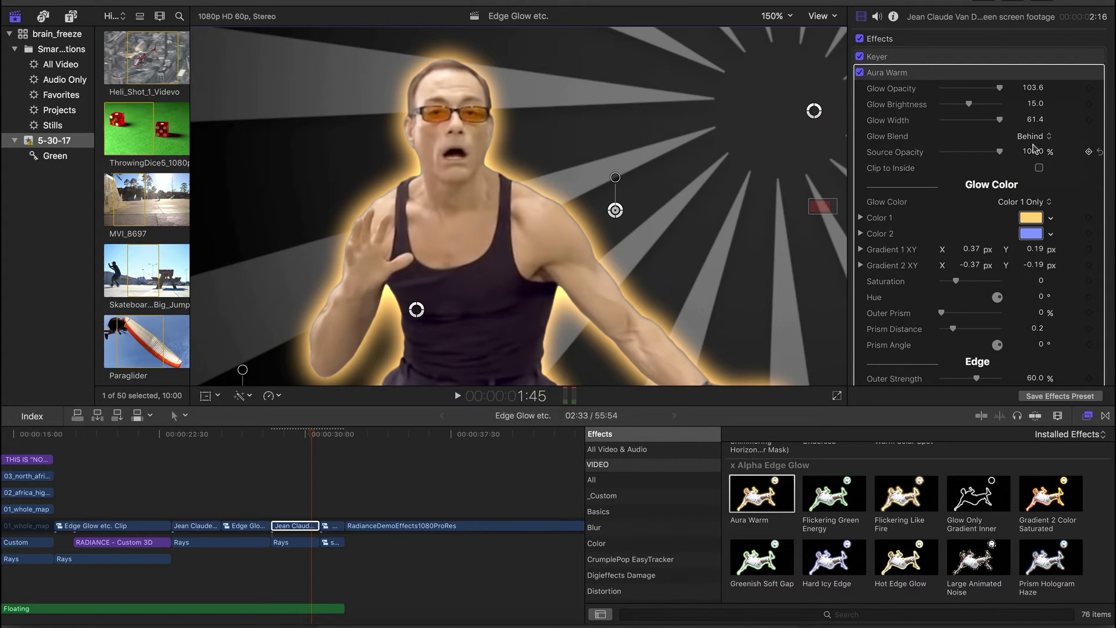
click(1035, 137)
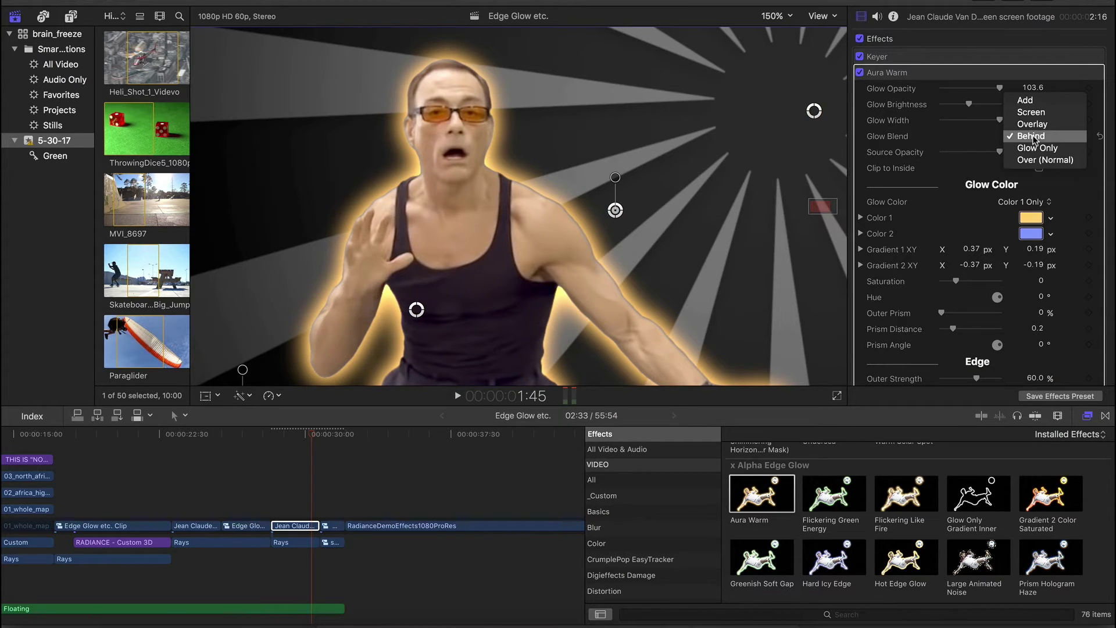
key(Escape)
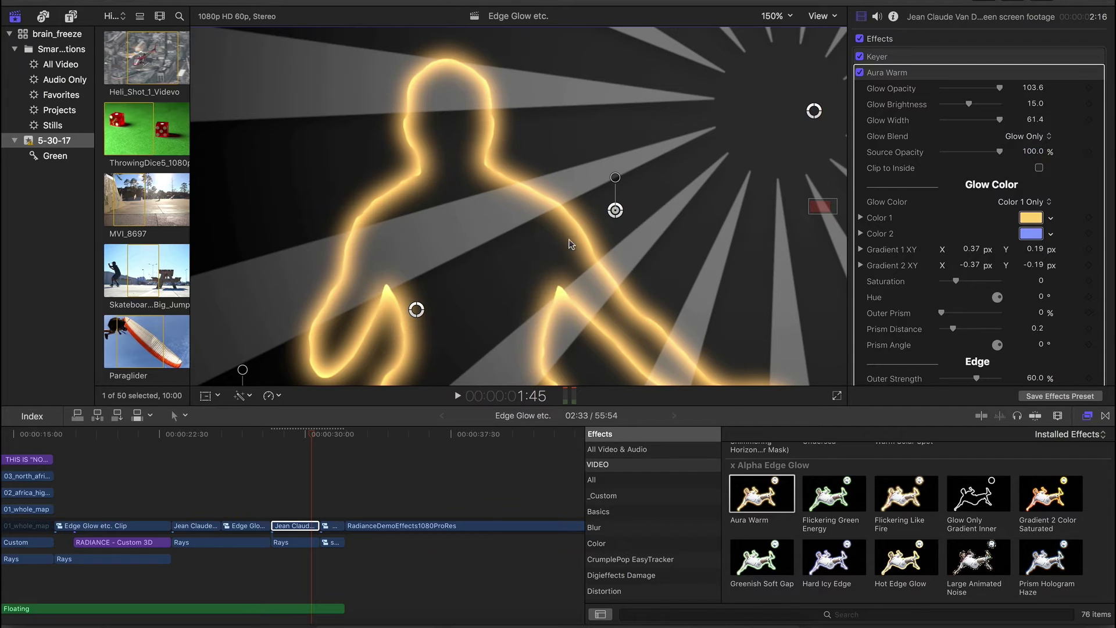
click(1053, 131)
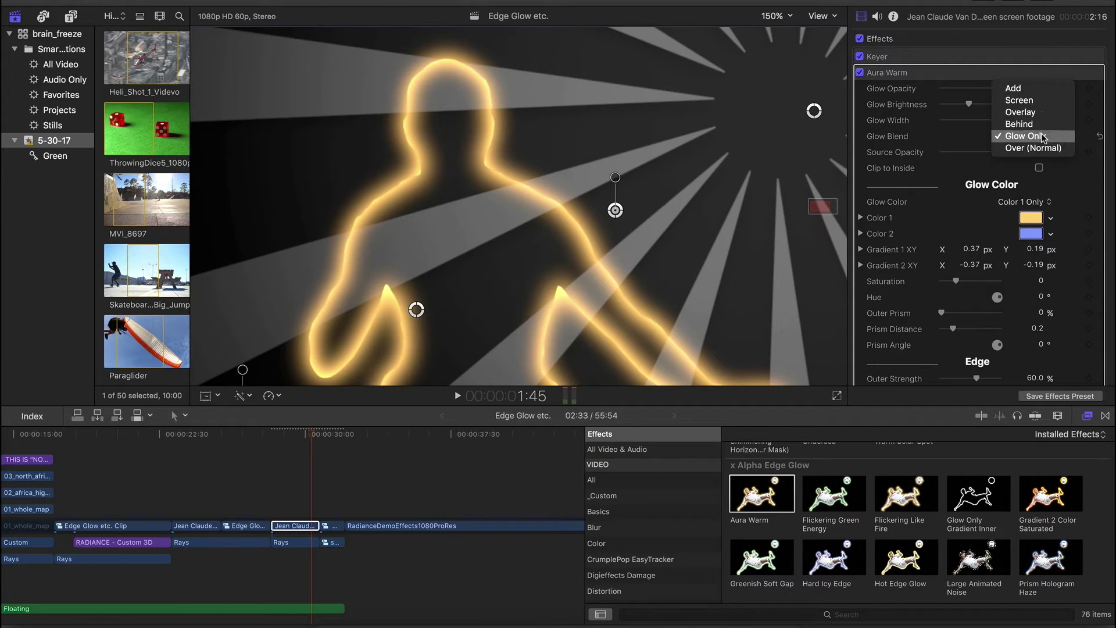
click(1031, 88)
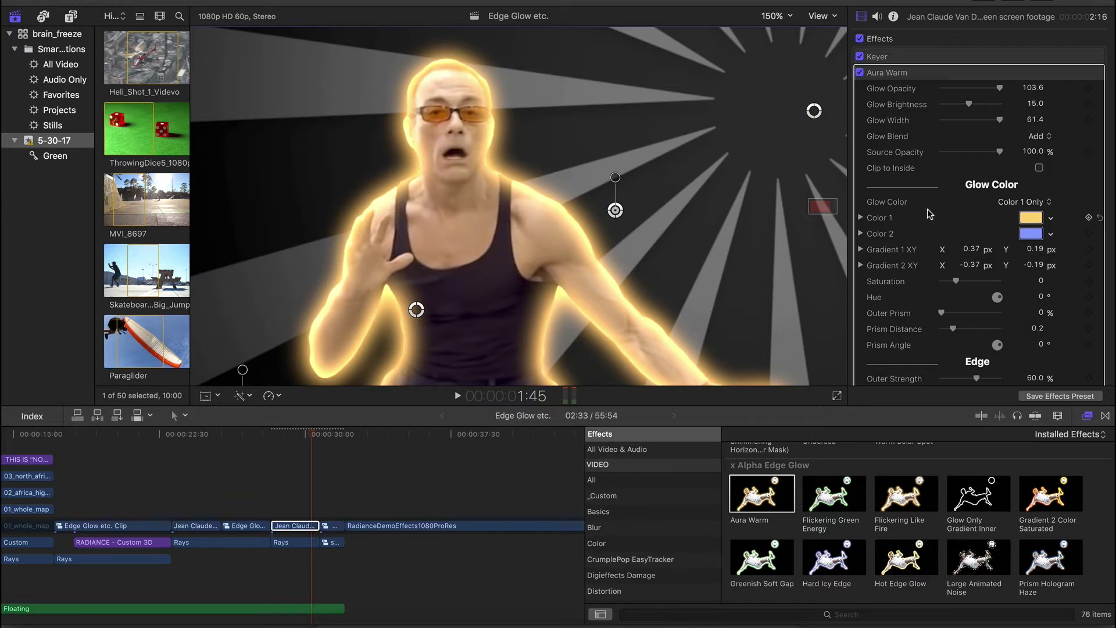
Set Outer Softness 0.09, Inner Strength 13.41% and Outer Strength 42.69% on the Aura Warm edge
scroll(930, 214, down, 10)
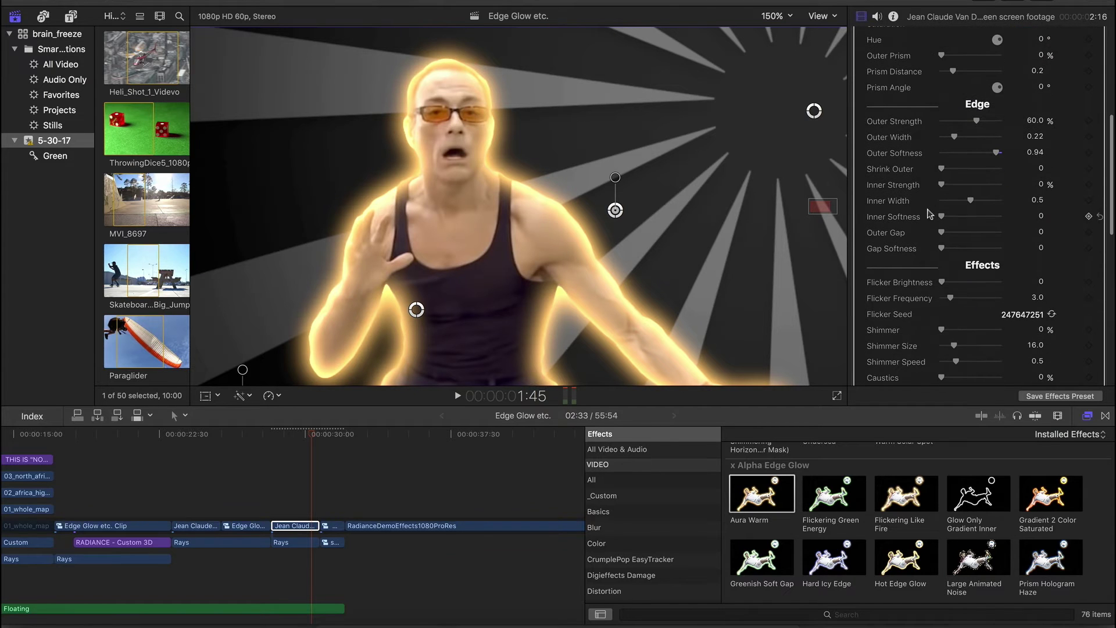
drag(996, 153, 929, 166)
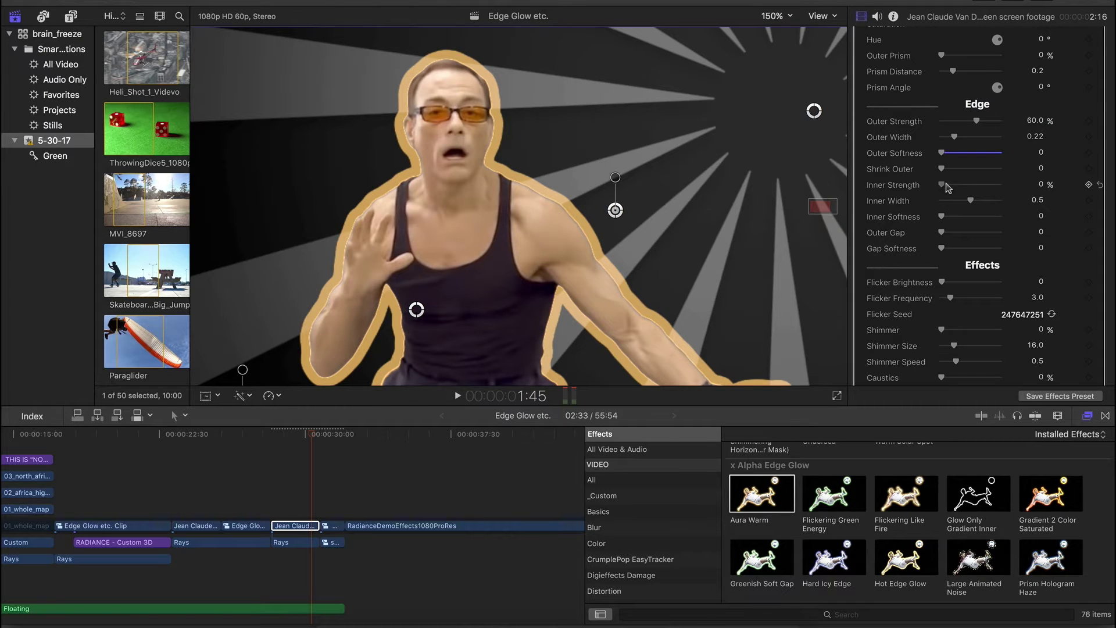
drag(947, 185, 964, 221)
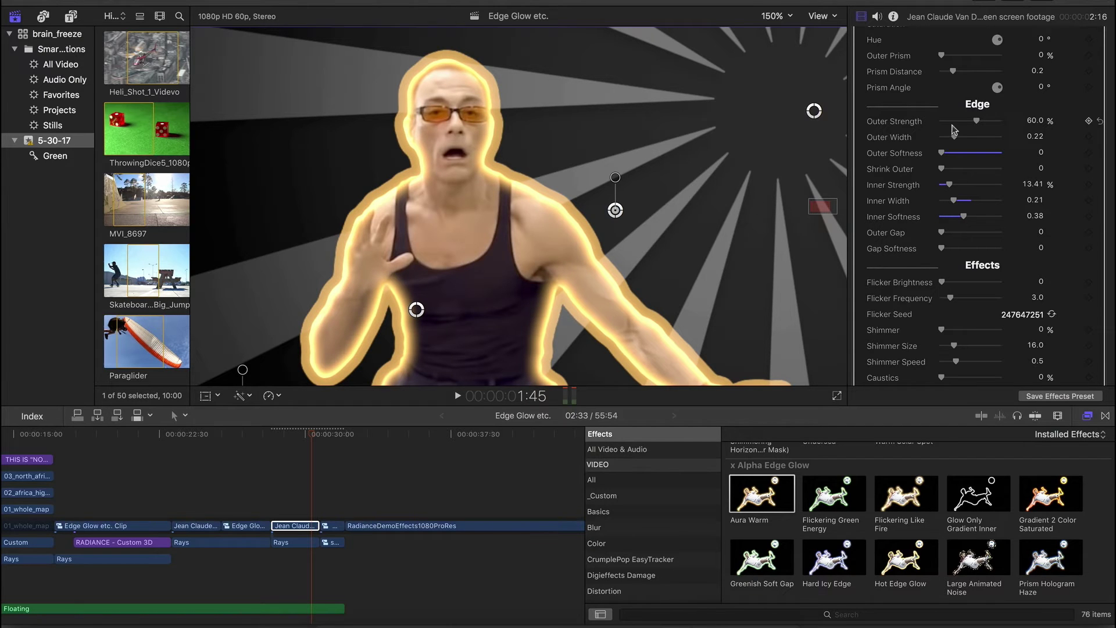
drag(977, 121, 945, 154)
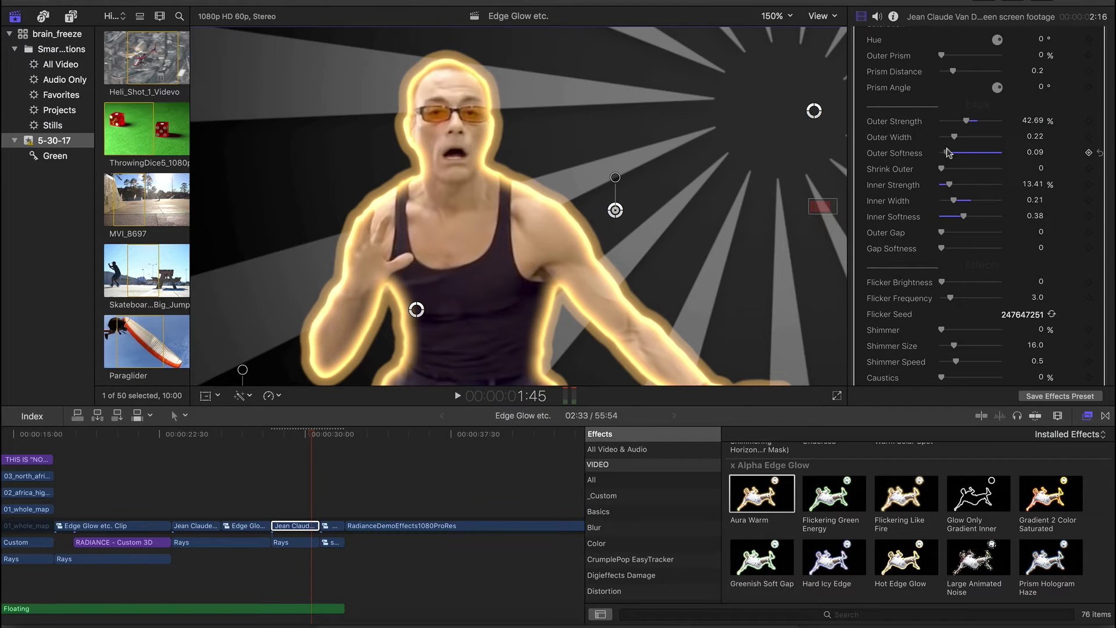
mouse_move(615, 178)
mouse_down()
mouse_move(618, 193)
mouse_move(617, 146)
mouse_move(618, 201)
mouse_move(617, 179)
mouse_up()
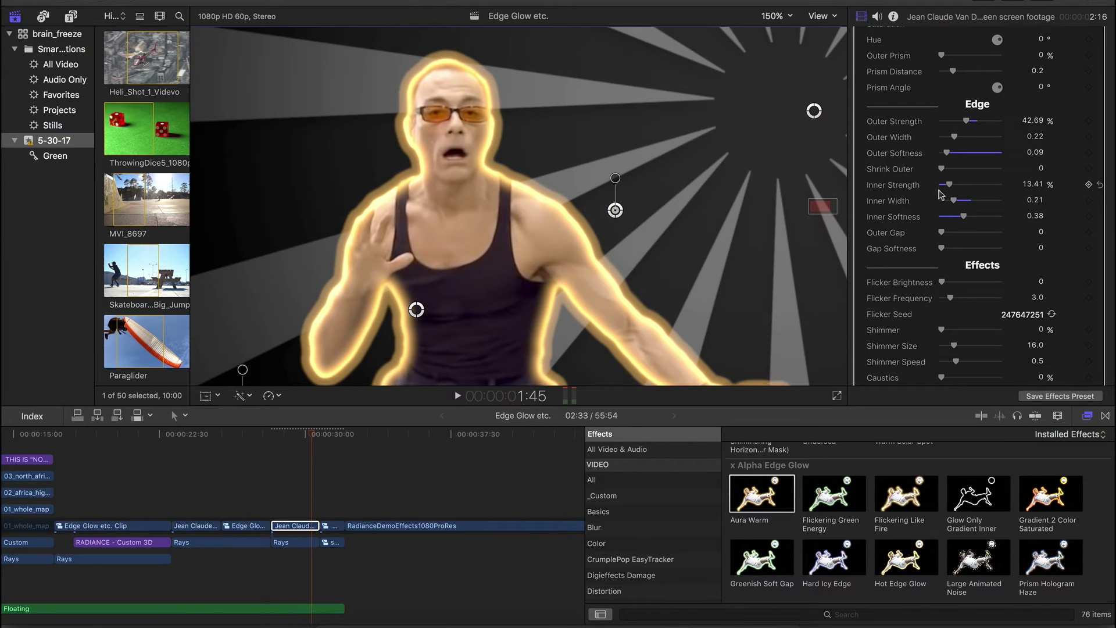
Add an Outer Gap of 0.13 with Gap Softness 0.75, and trim Glow Width to 57.7
scroll(941, 192, down, 3)
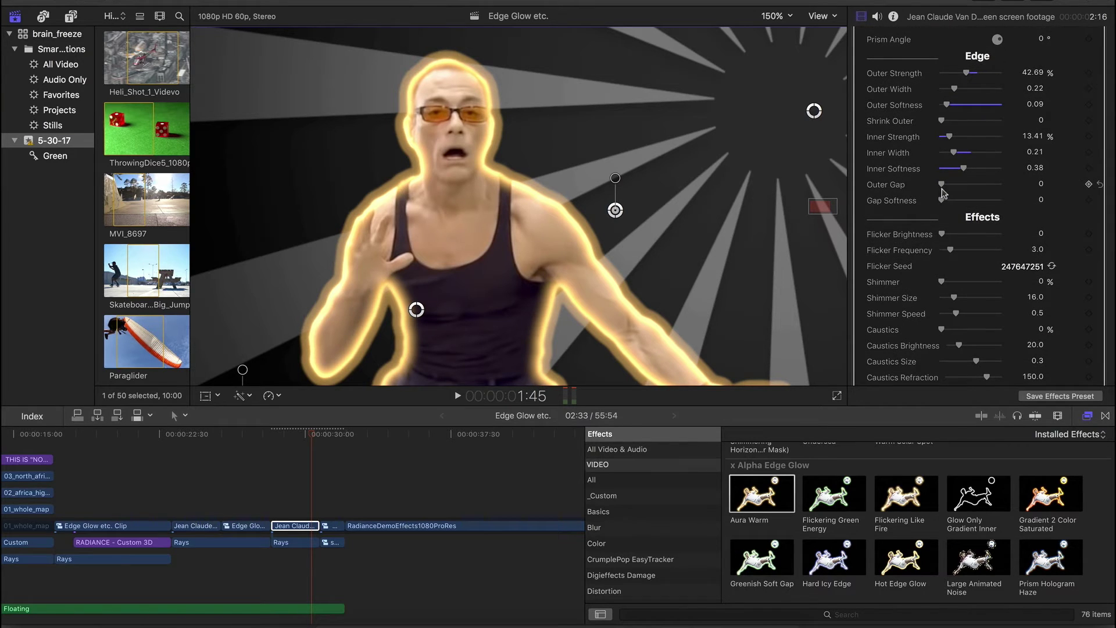
mouse_move(942, 185)
mouse_down()
mouse_move(965, 187)
mouse_move(951, 201)
mouse_move(972, 200)
mouse_move(949, 188)
mouse_up()
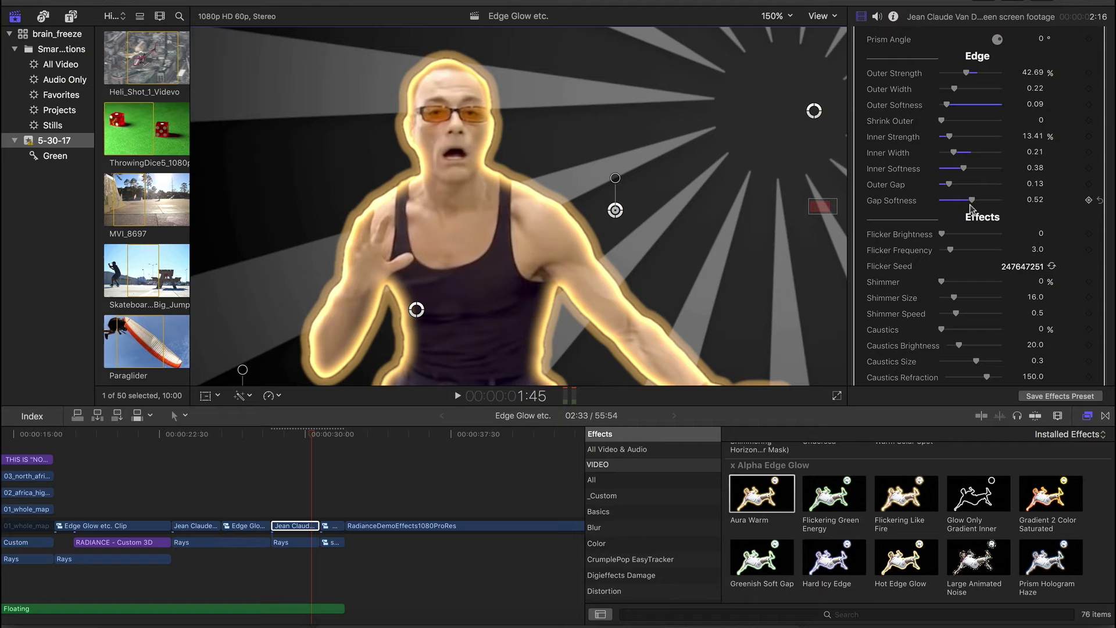
mouse_move(972, 201)
mouse_down()
mouse_move(994, 202)
mouse_move(984, 200)
mouse_up()
scroll(815, 204, down, 3)
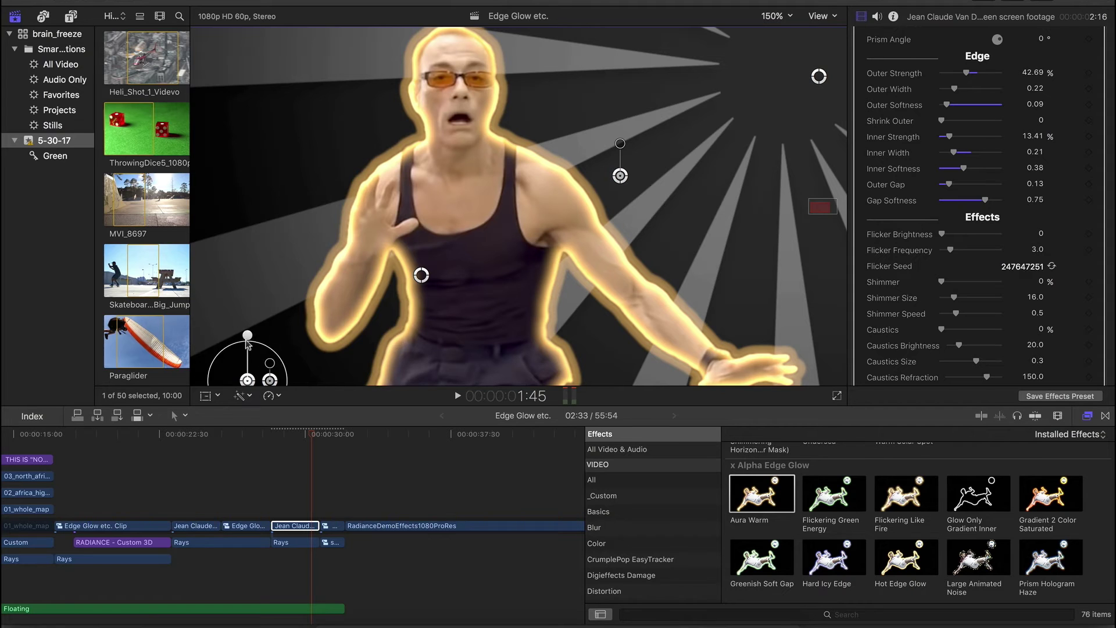
drag(248, 347, 247, 334)
mouse_move(622, 143)
mouse_down()
mouse_move(620, 165)
mouse_move(620, 125)
mouse_move(620, 143)
mouse_up()
scroll(923, 177, down, 2)
scroll(923, 177, up, 5)
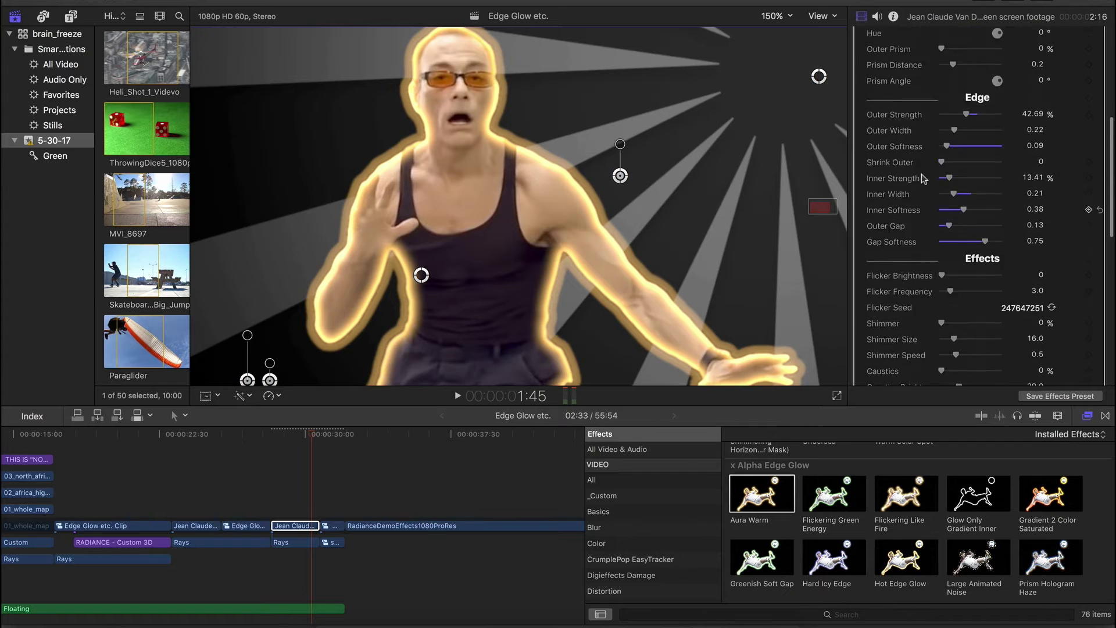
scroll(923, 178, up, 2)
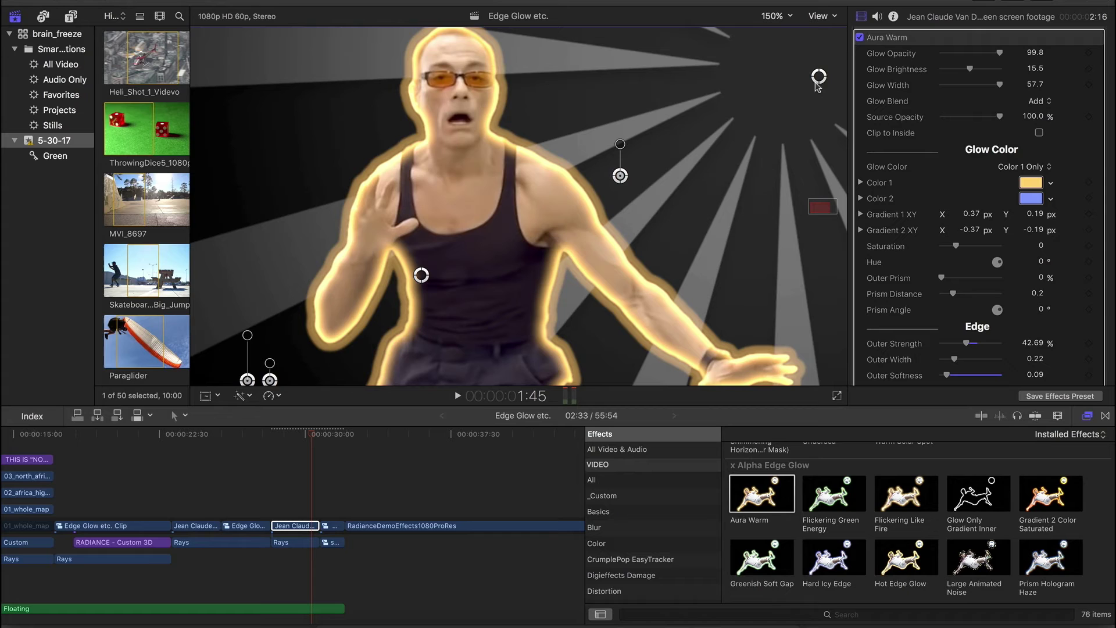
Switch Glow Color to Gradient 1 to 2 and place its points across the arm and chest
click(1010, 170)
click(1012, 180)
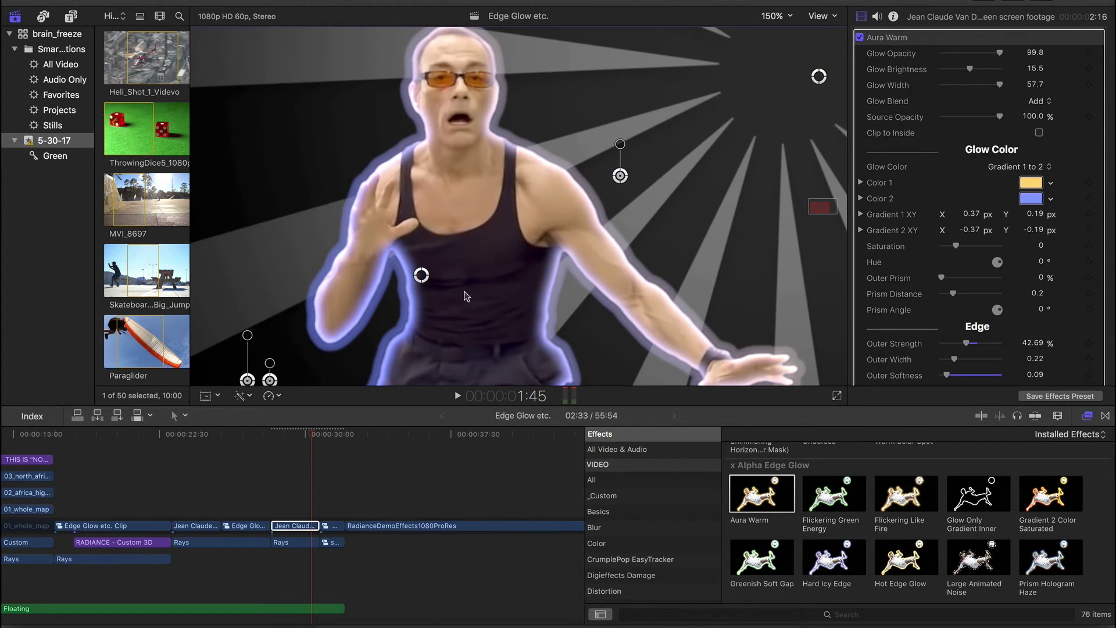
drag(421, 275, 399, 167)
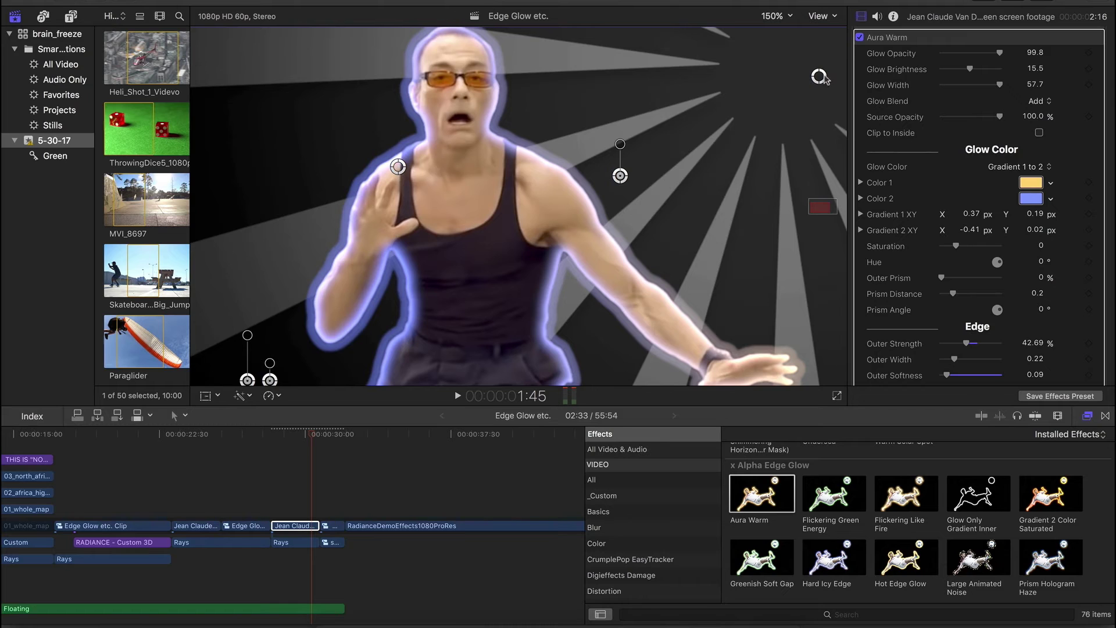
drag(819, 76, 588, 250)
drag(398, 168, 473, 223)
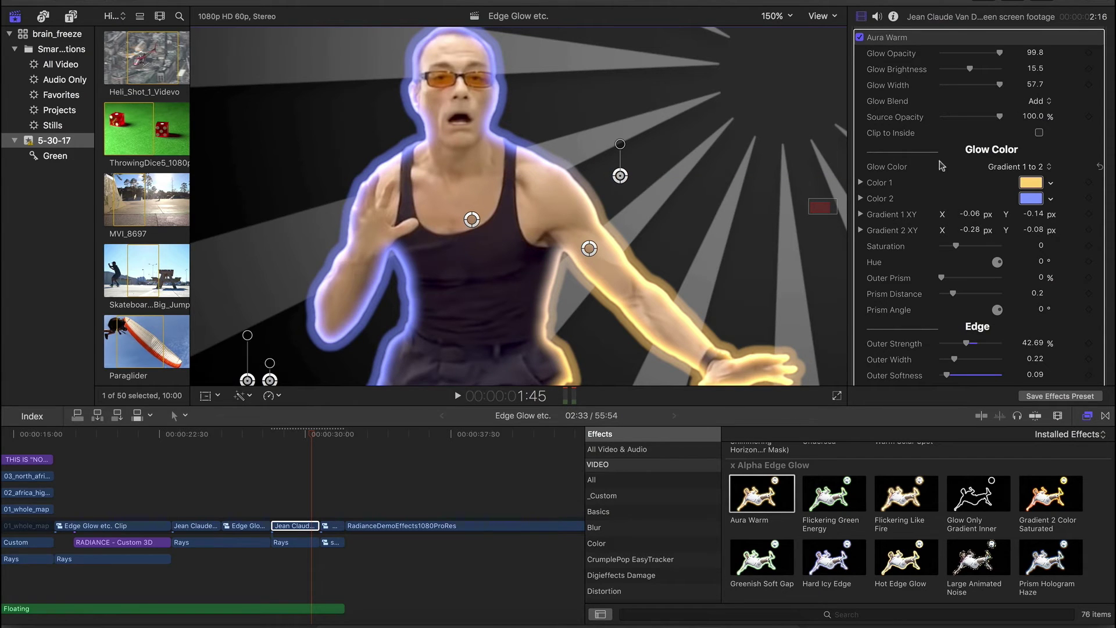
Make gradient Color 2 near-black, reposition both gradient points, then revert to Color 1 Only
click(1006, 167)
click(1050, 200)
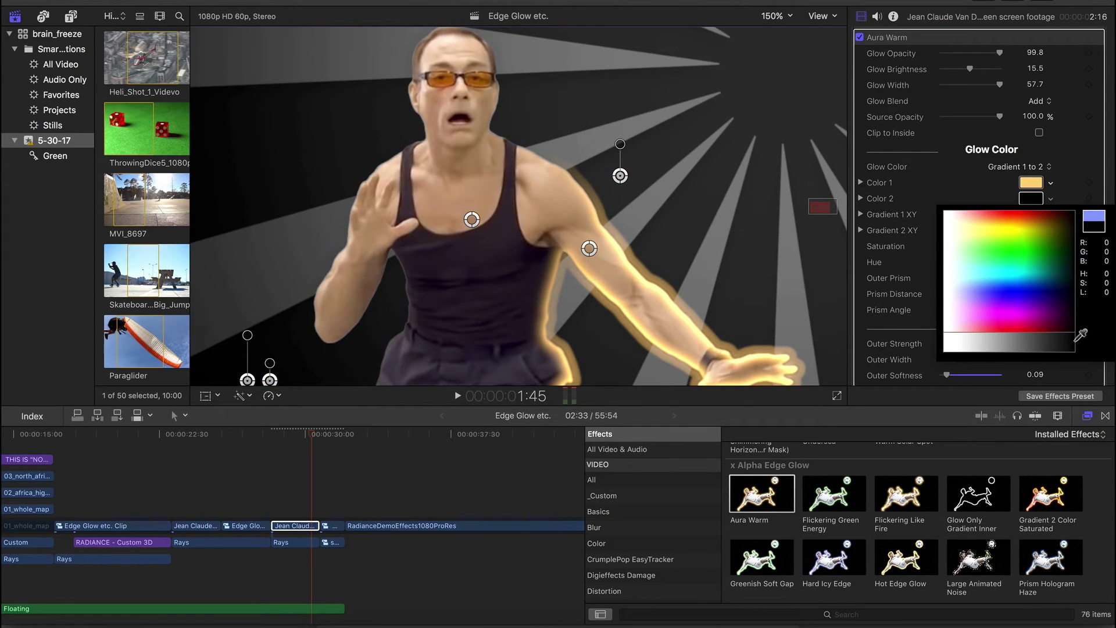
key(Escape)
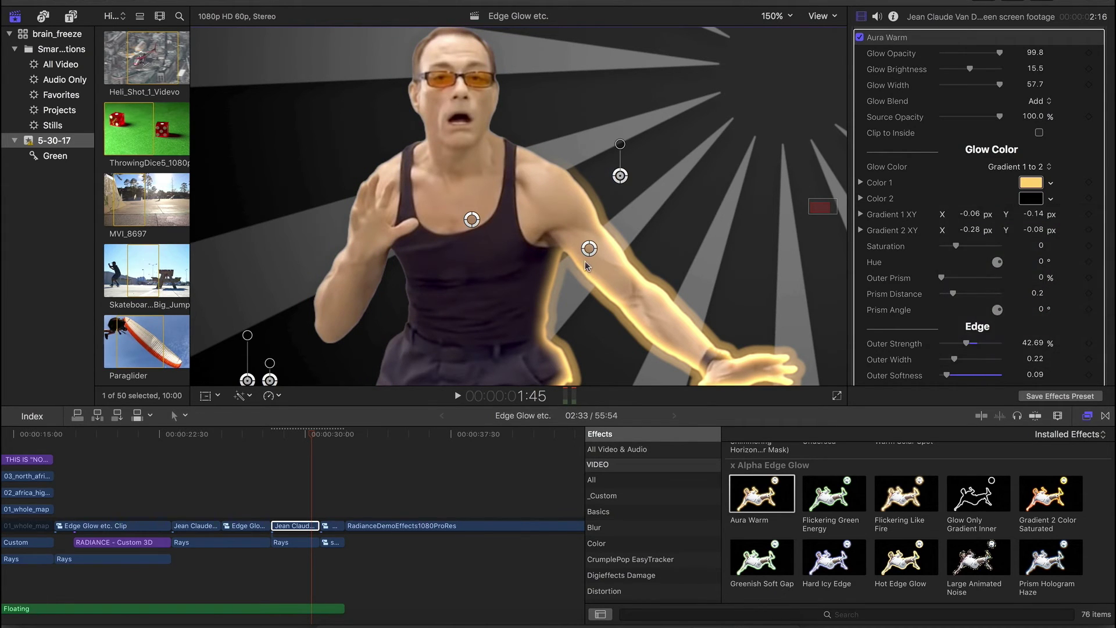
drag(589, 252, 372, 224)
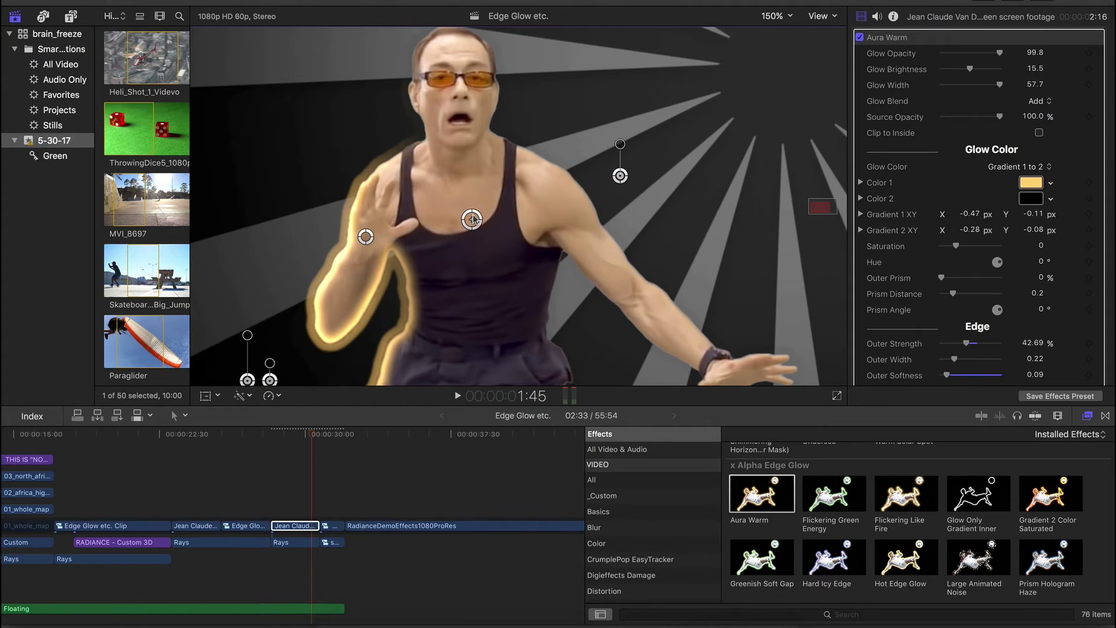
drag(474, 219, 542, 196)
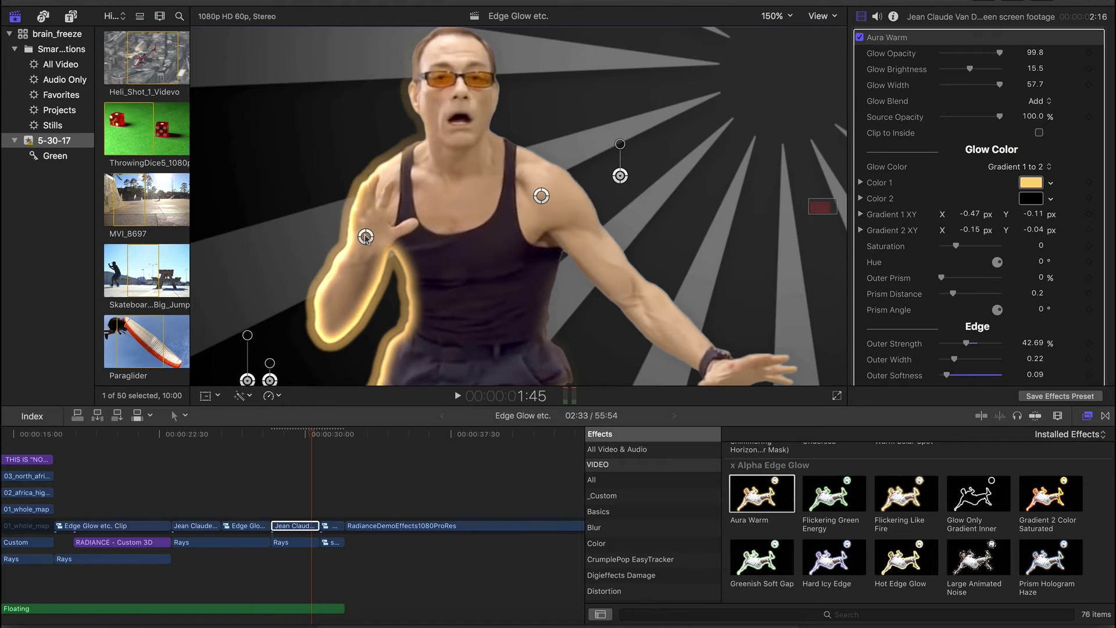
drag(365, 236, 354, 114)
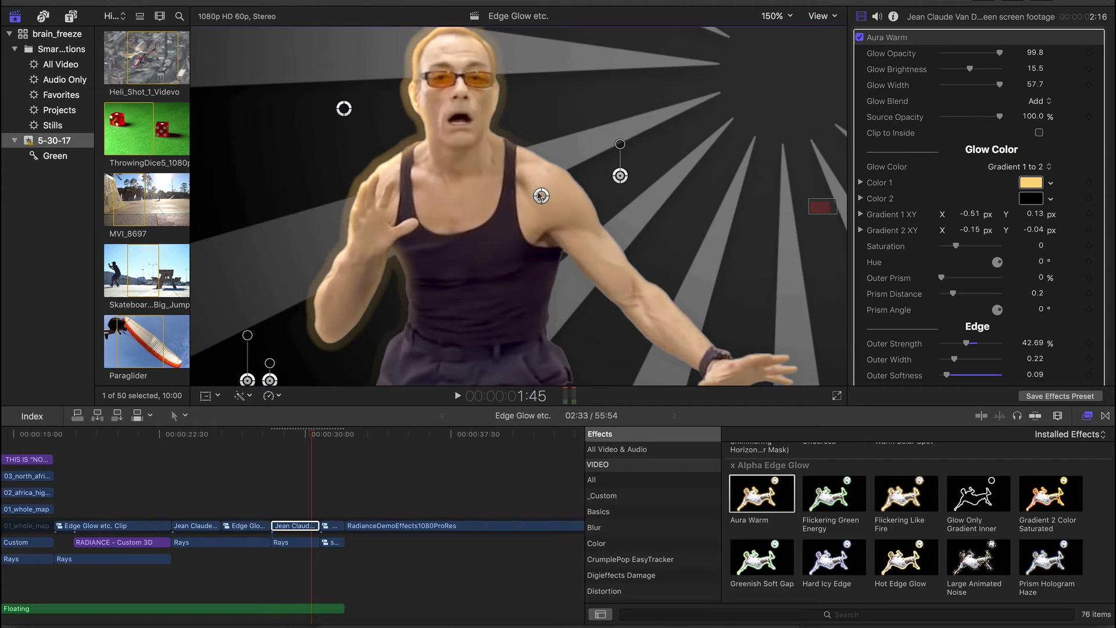
drag(540, 196, 794, 312)
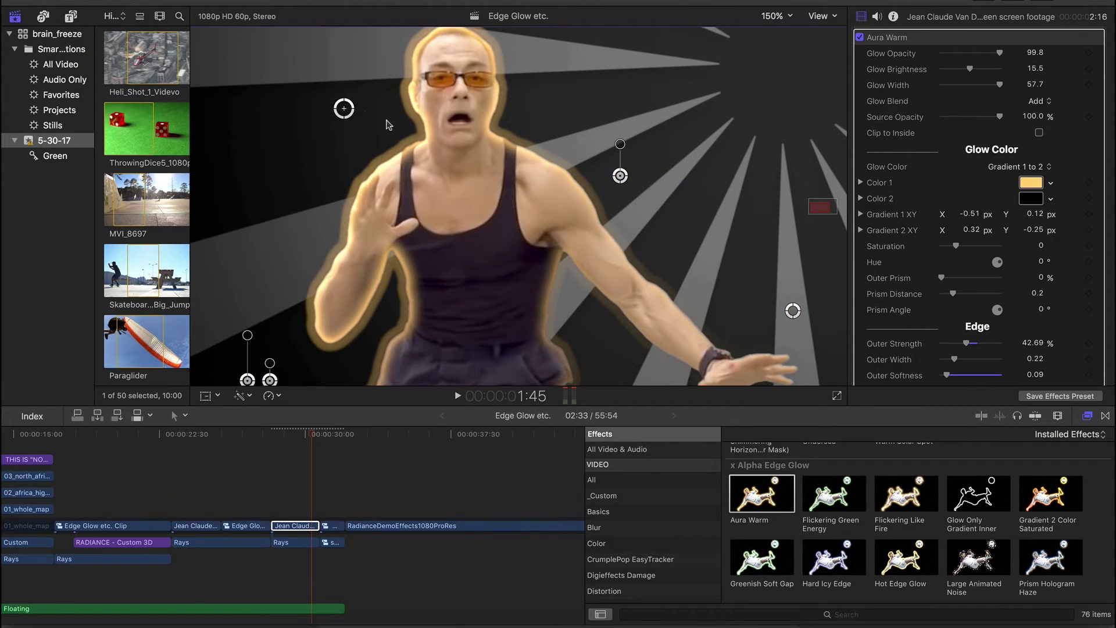
drag(344, 108, 679, 239)
click(1019, 167)
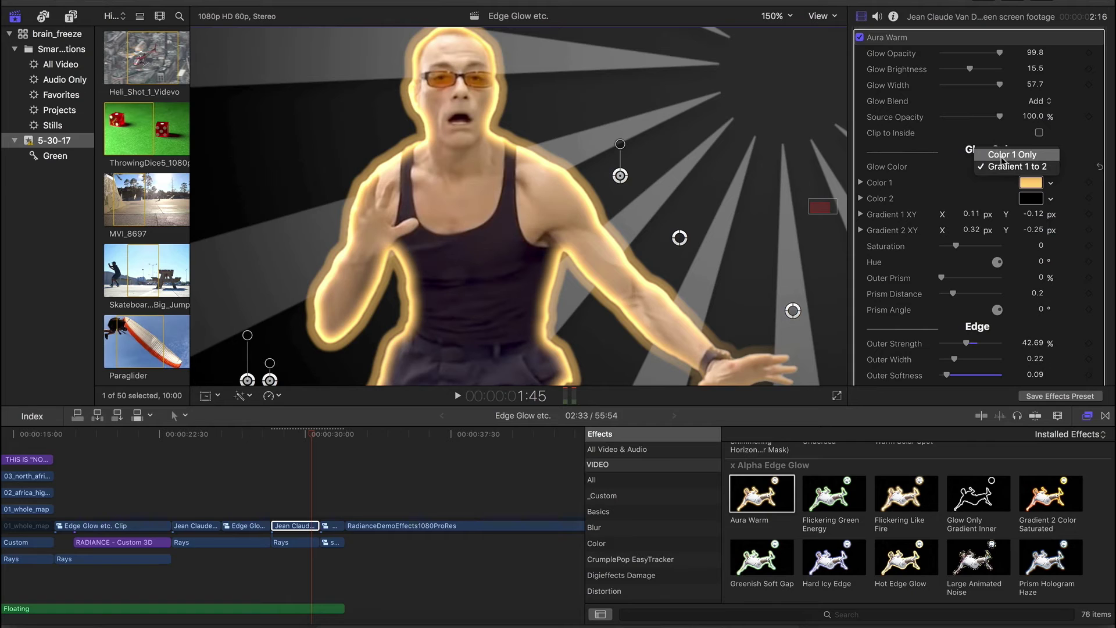
click(1016, 155)
Try a top-to-bottom Glow Wipe, zoom the viewer to 100%, and extend the wipe progress
scroll(968, 217, down, 10)
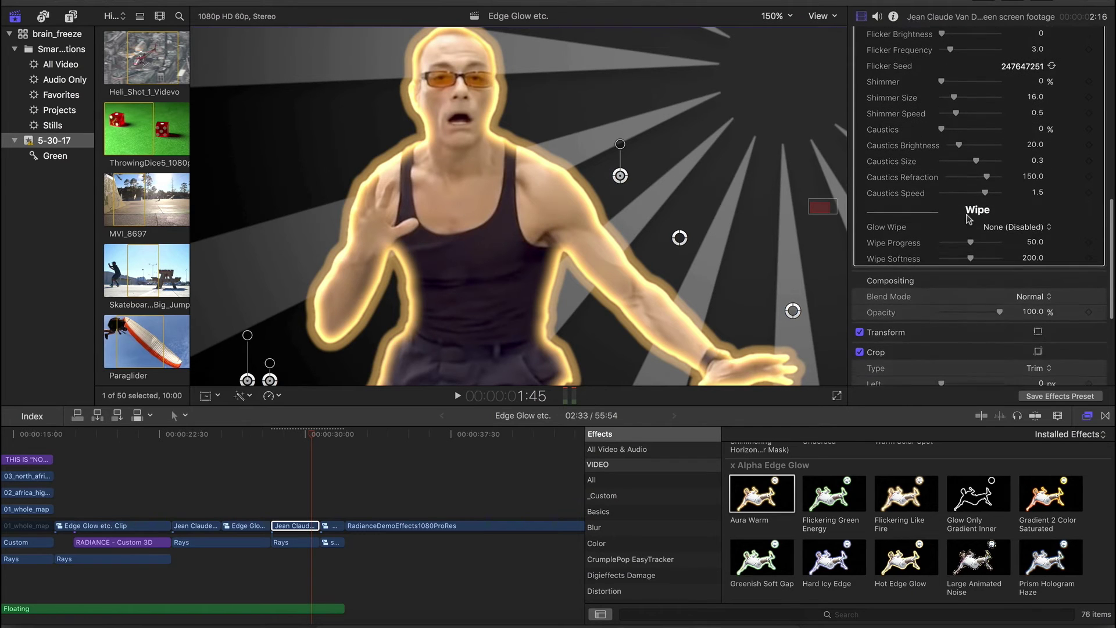
click(998, 228)
click(1000, 237)
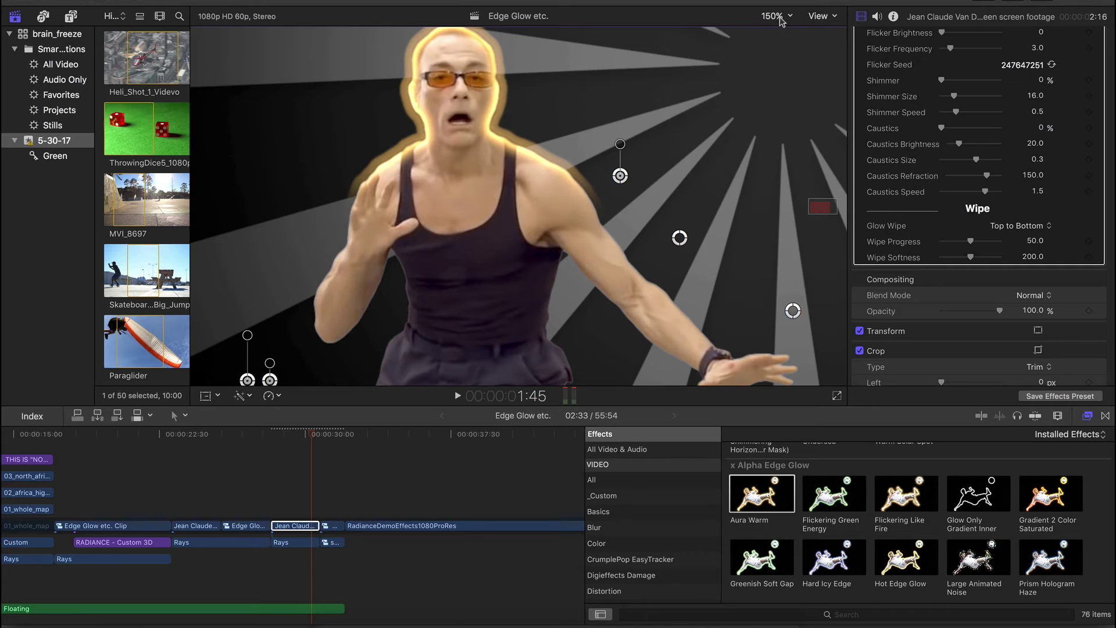
click(782, 22)
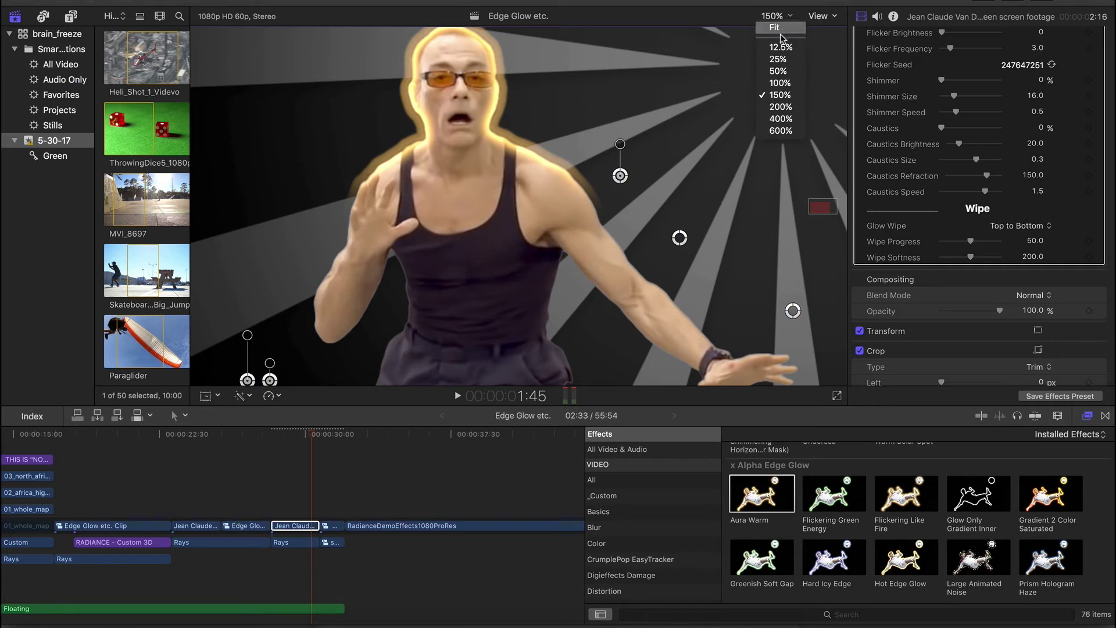
click(786, 88)
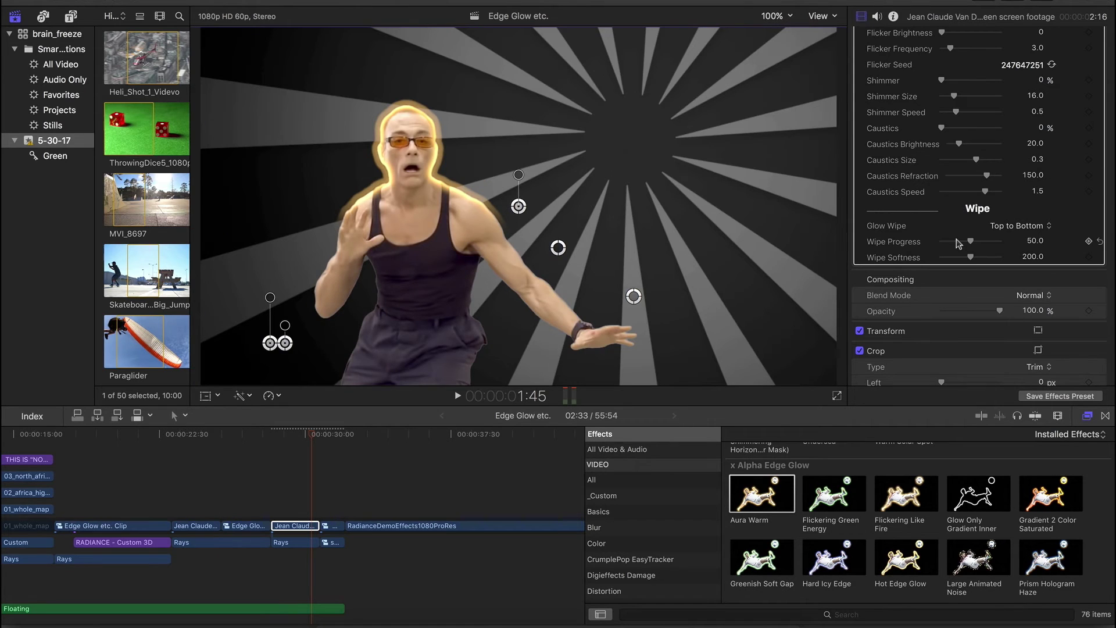
mouse_move(969, 244)
mouse_down()
mouse_move(945, 244)
mouse_move(999, 231)
mouse_move(981, 231)
mouse_up()
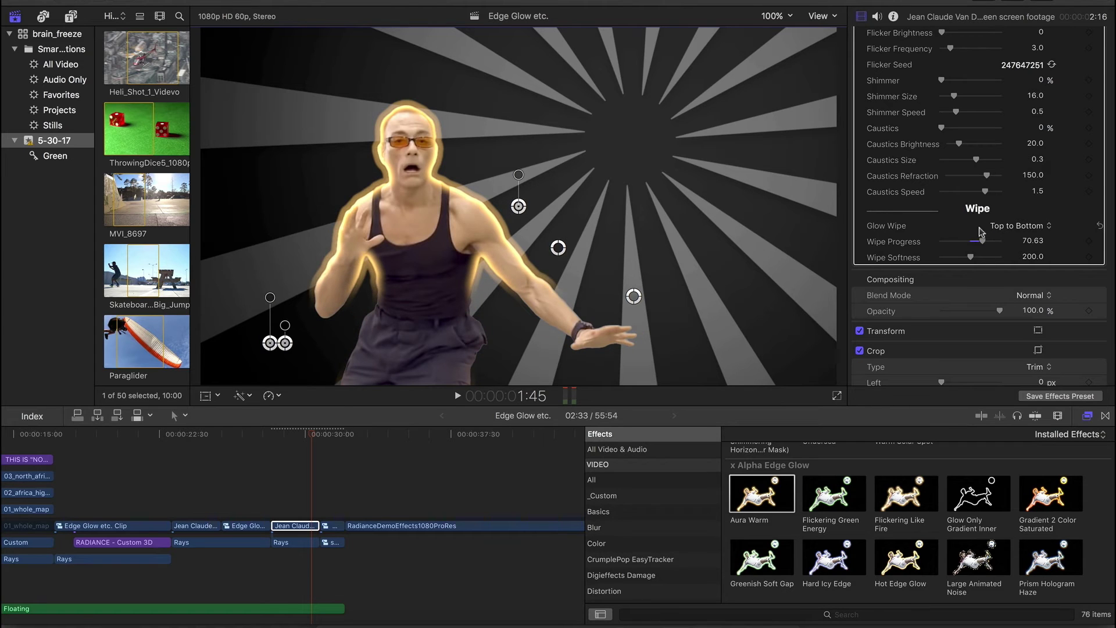
Switch Glow Wipe to Center to T-B Edges with Wipe Progress at 100
click(998, 225)
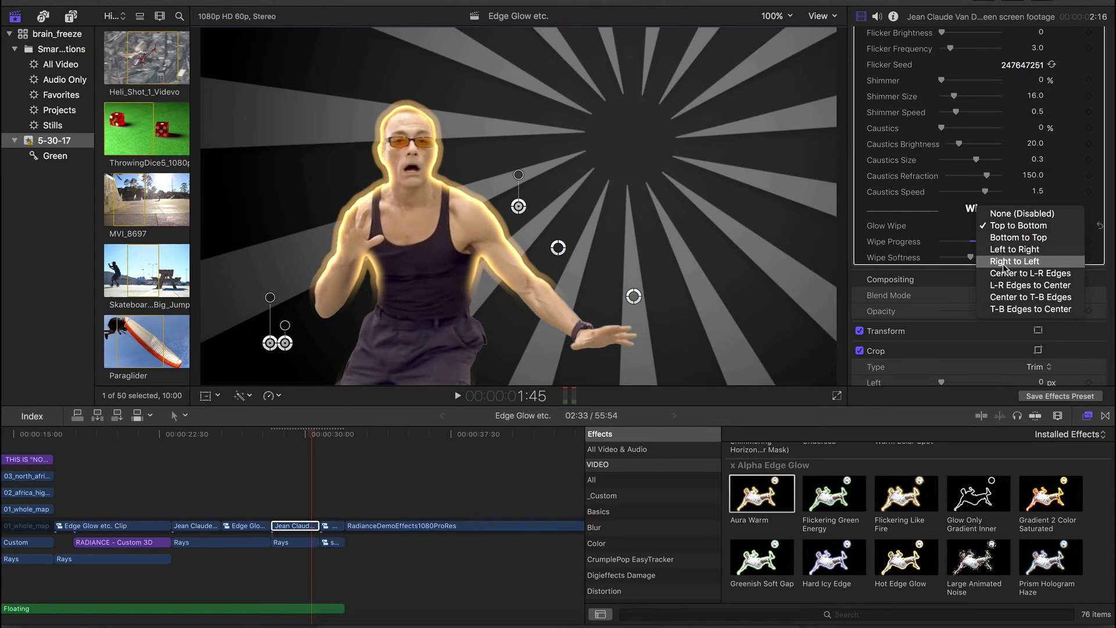
click(1005, 298)
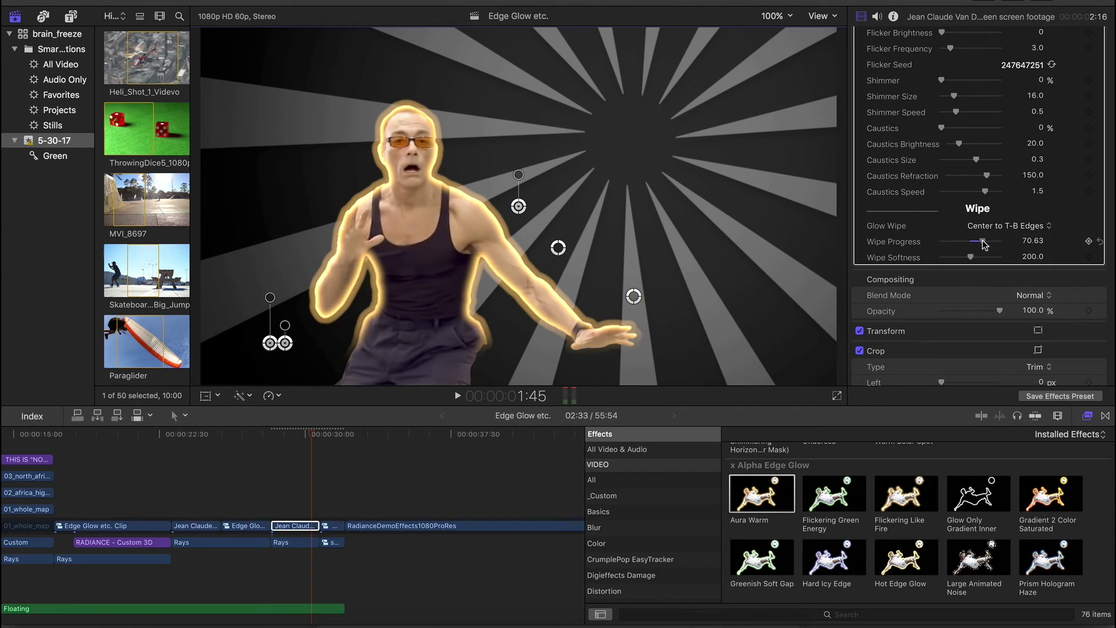
drag(983, 243, 1005, 257)
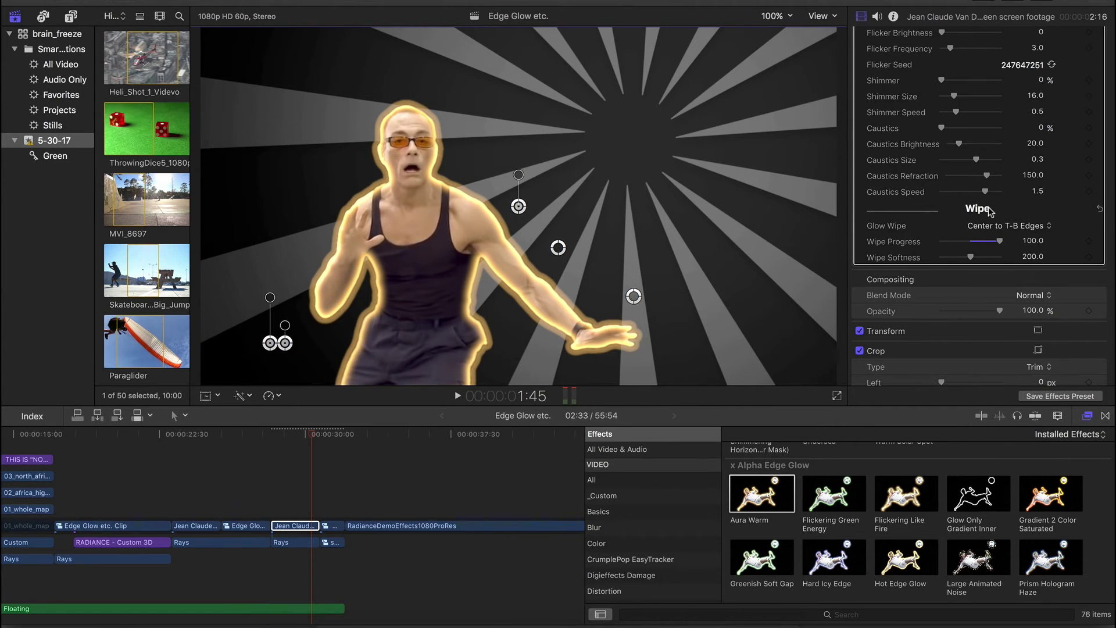
scroll(988, 207, up, 10)
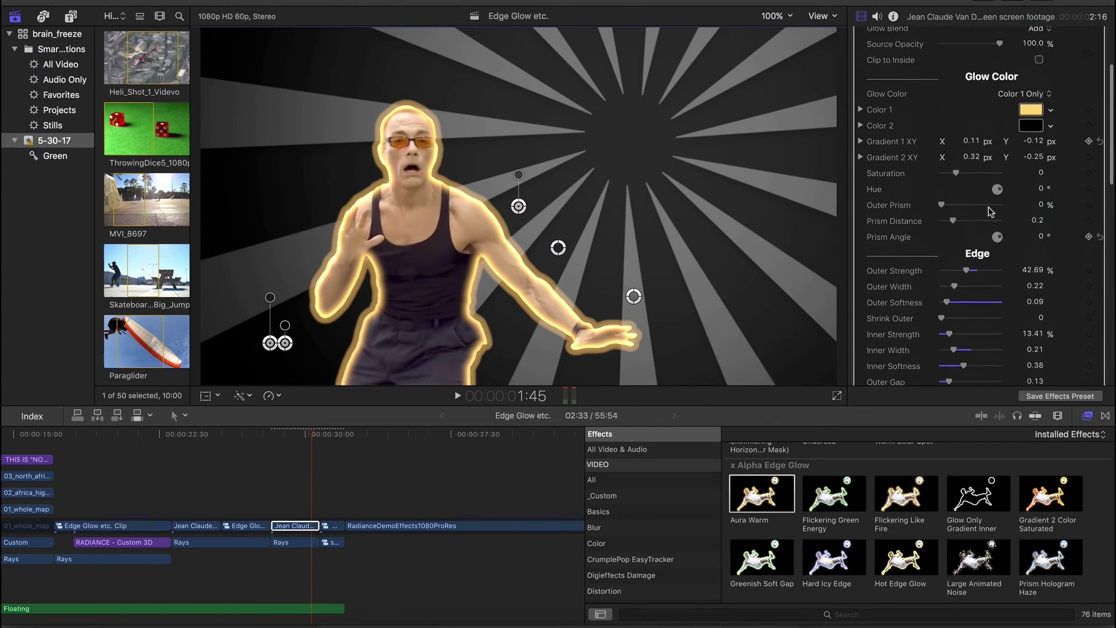
Raise Aura Warm's Glow Opacity to 106.2 and test fading the man beneath the glow
scroll(991, 211, up, 4)
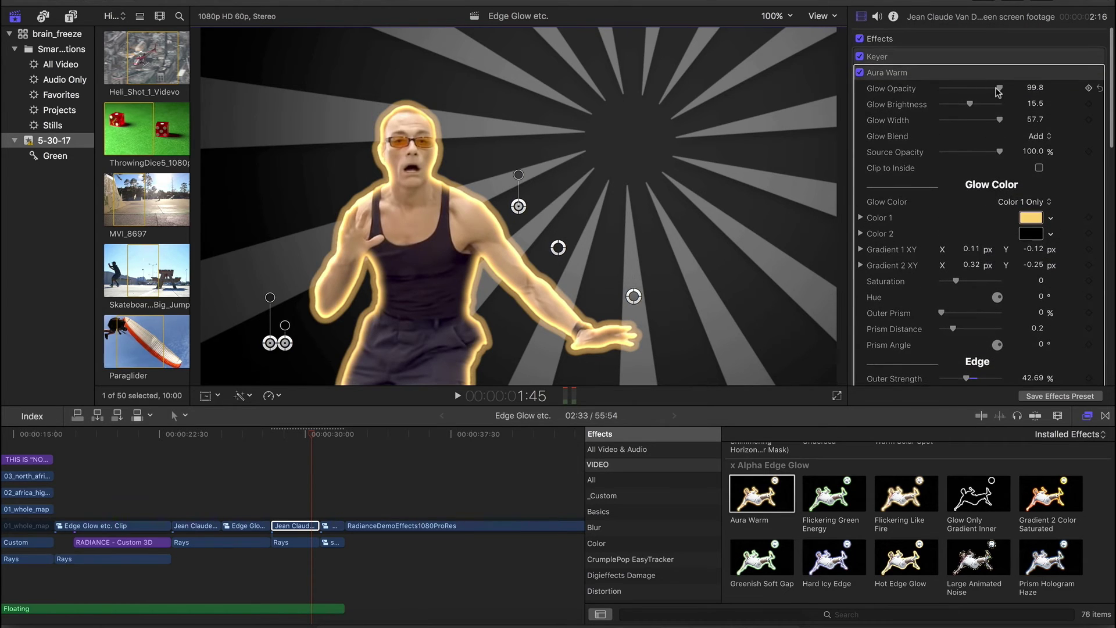
drag(1033, 87, 1033, 87)
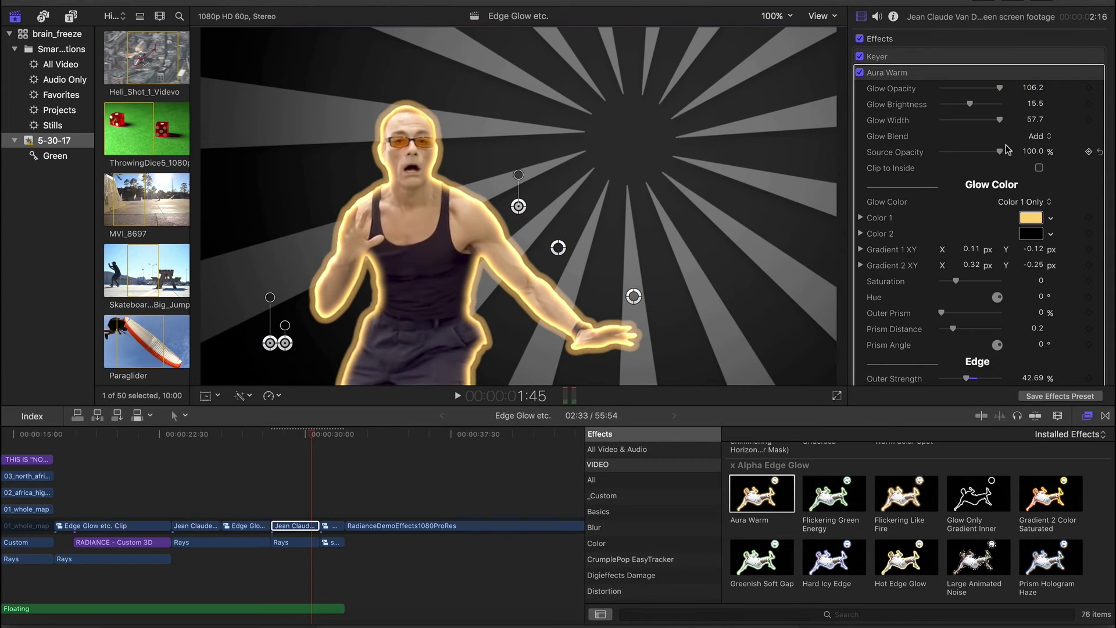
drag(951, 157, 996, 155)
Try the Glow Only blend, return Glow Blend to Add, and preview the man's Source Opacity
click(1044, 138)
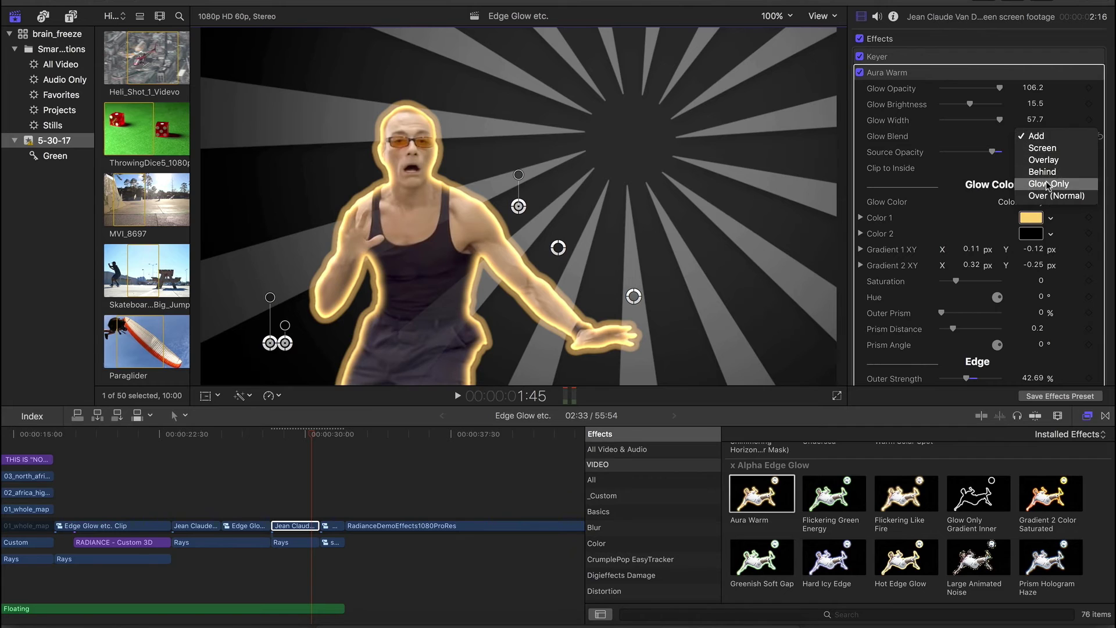
click(1048, 184)
click(1030, 138)
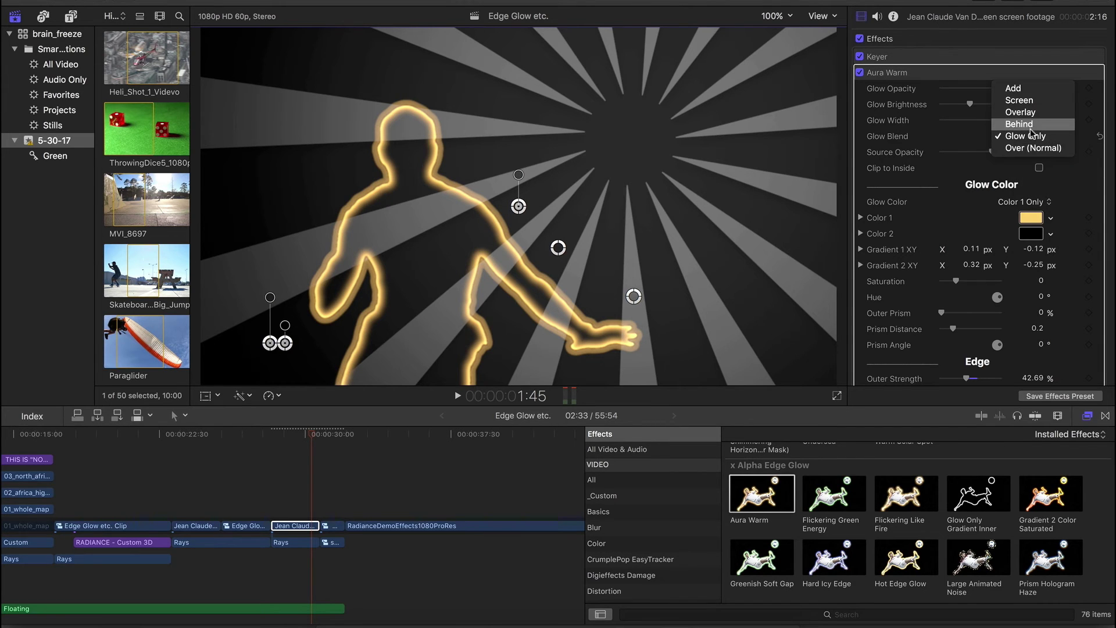
click(1021, 93)
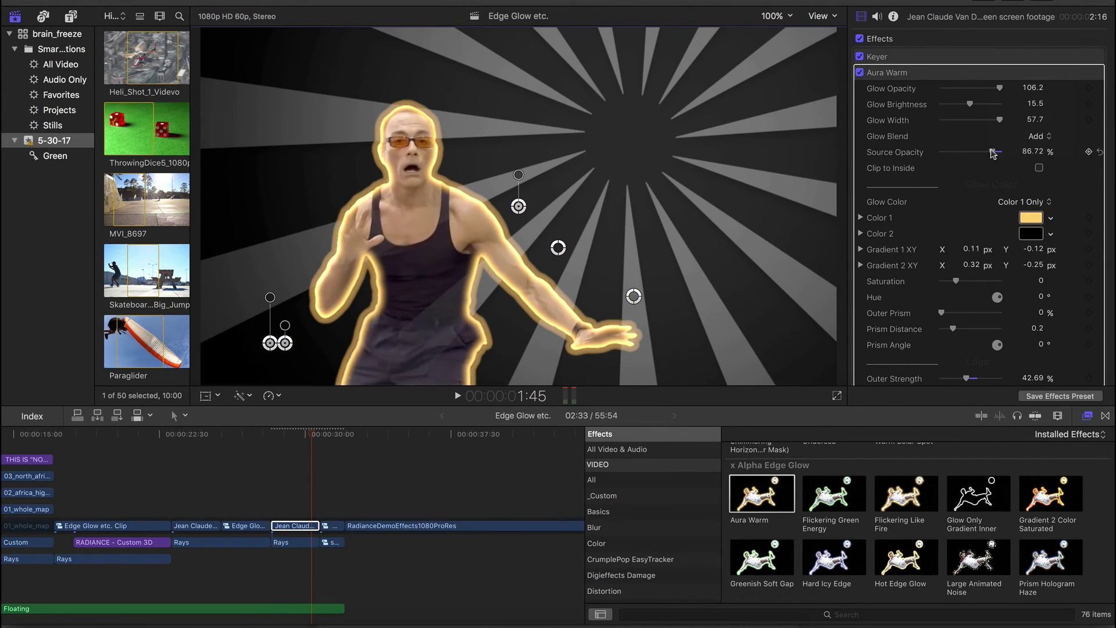
drag(976, 159, 1009, 169)
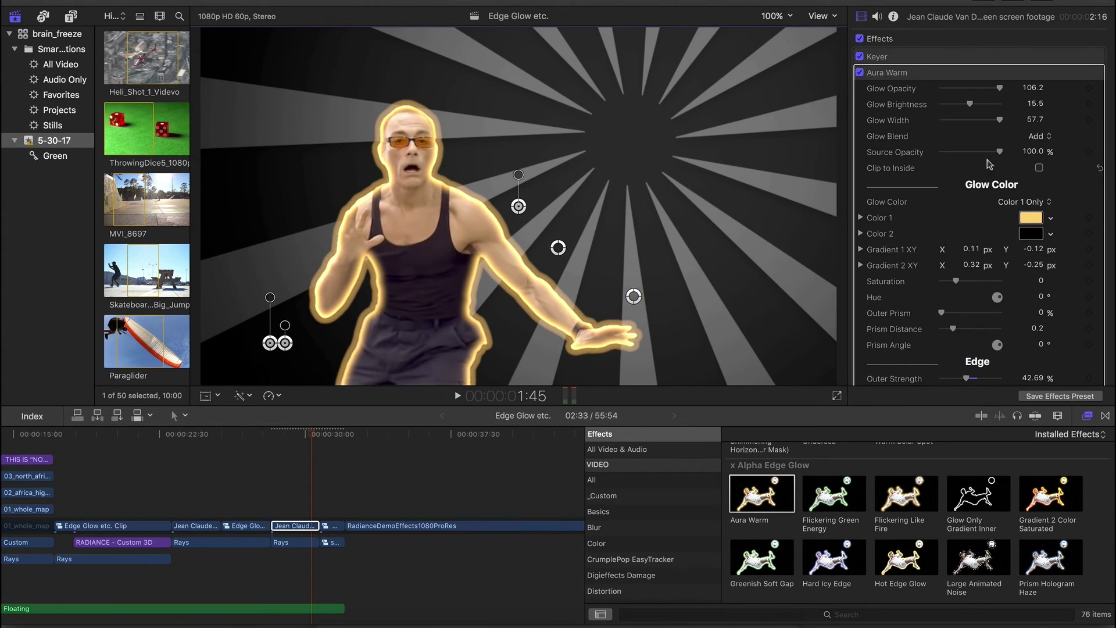
Make the Aura Warm glow flicker in brightness and speed up its shimmer slightly
scroll(954, 214, down, 10)
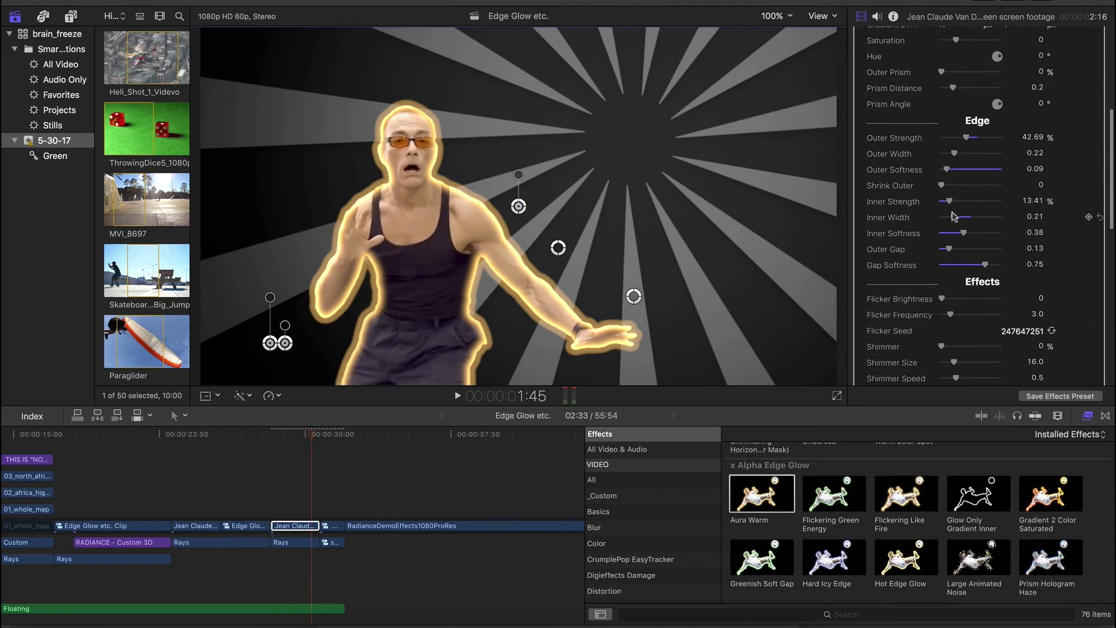
scroll(954, 217, down, 2)
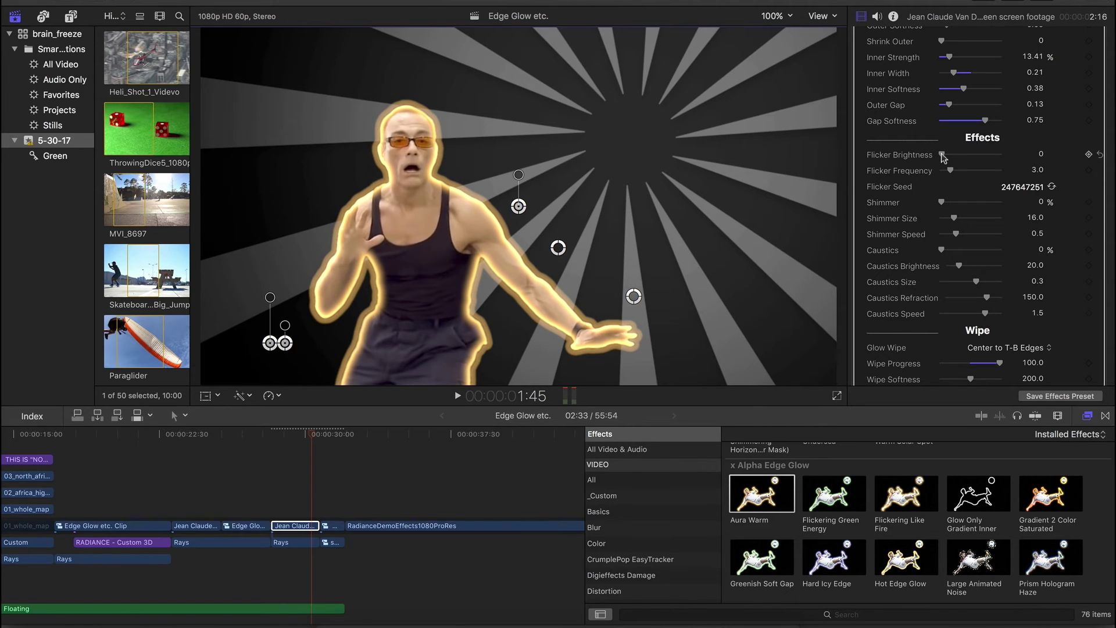
drag(941, 153, 957, 218)
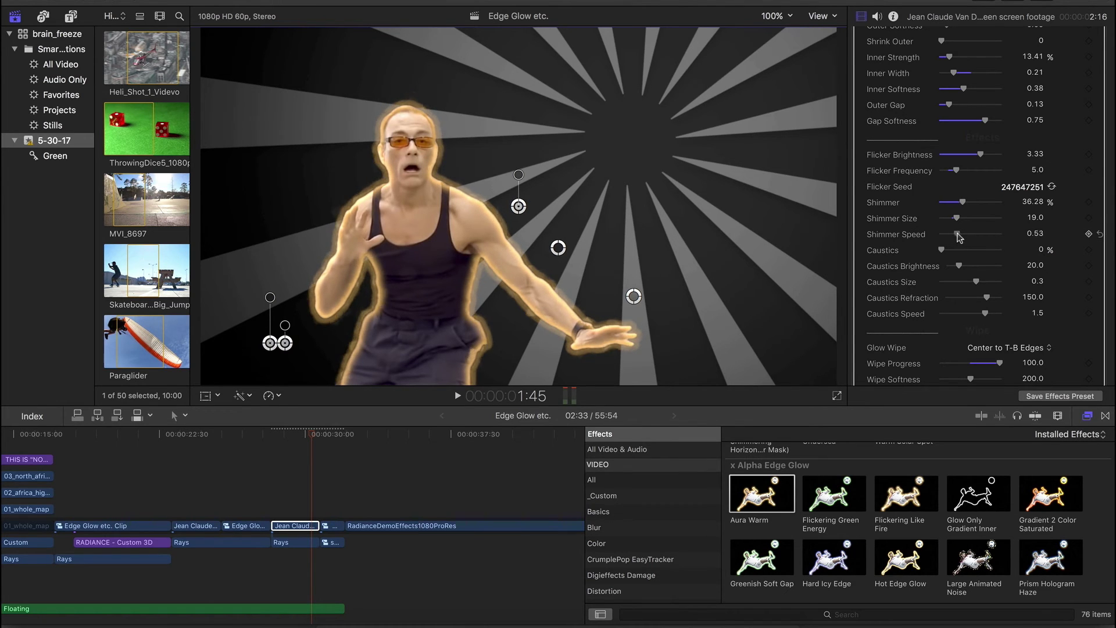
drag(954, 234, 967, 242)
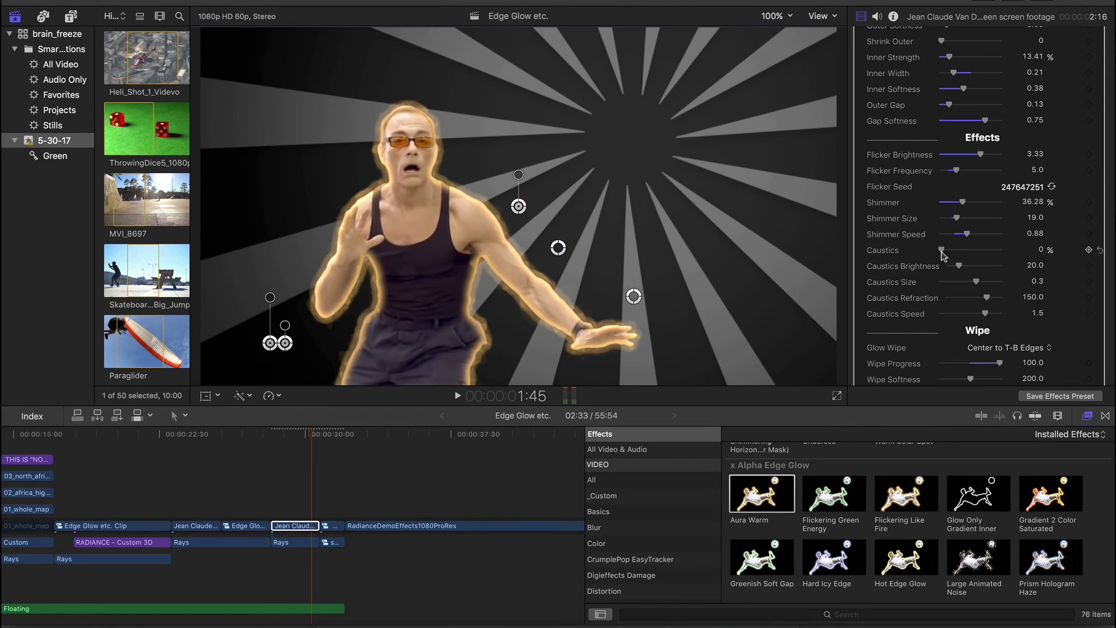
Add caustic streaks at 90.09%, with refraction 134.0 and speed 0.62
drag(943, 256, 977, 253)
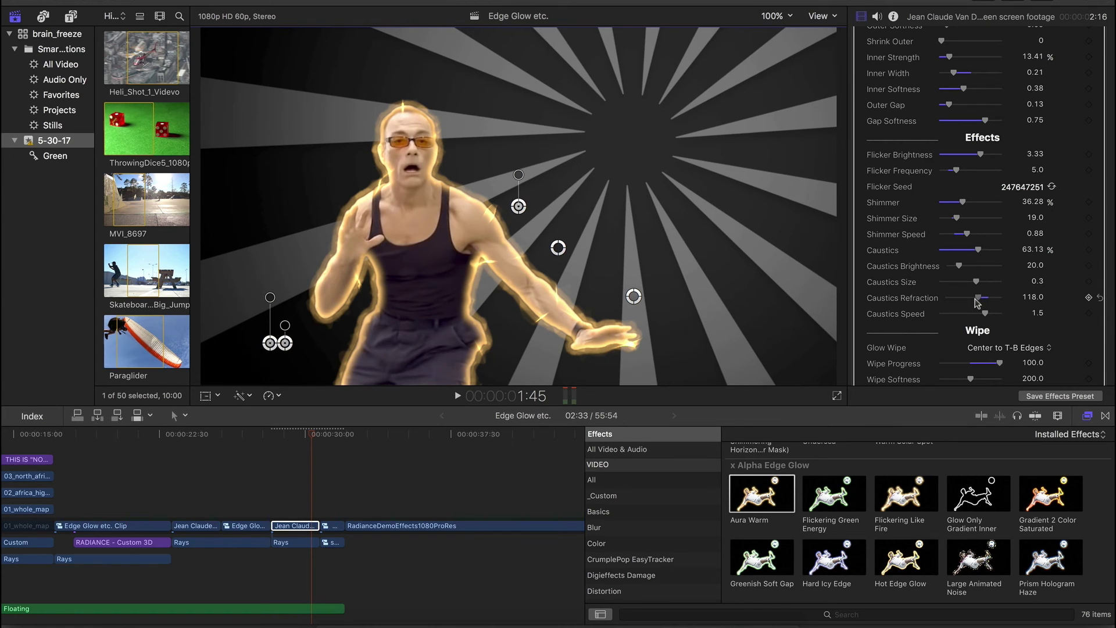
drag(977, 297, 969, 298)
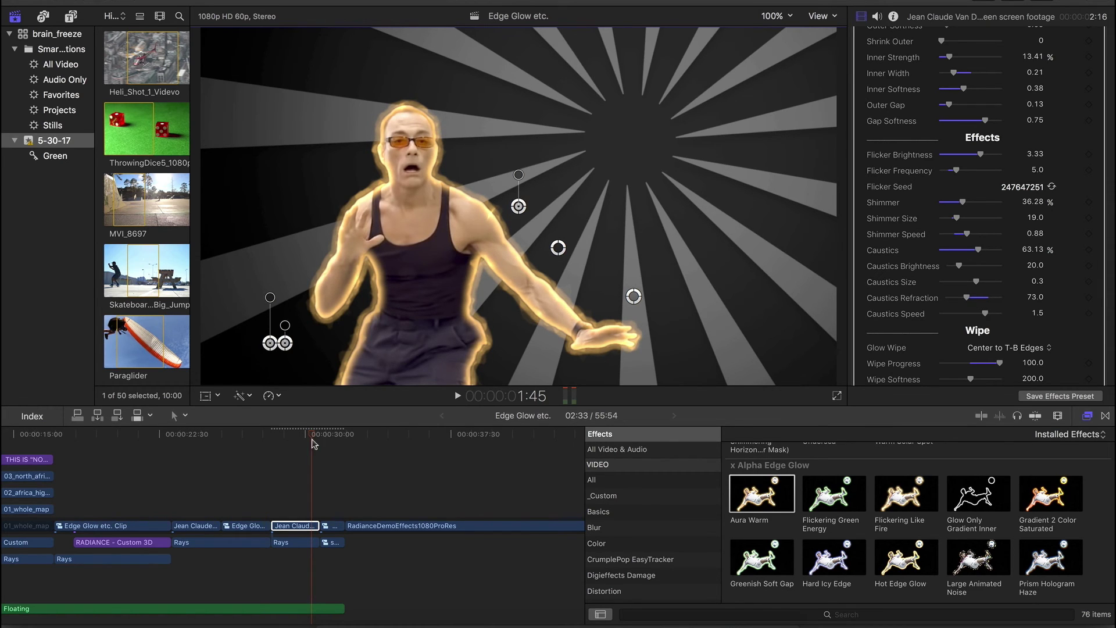
drag(314, 443, 302, 442)
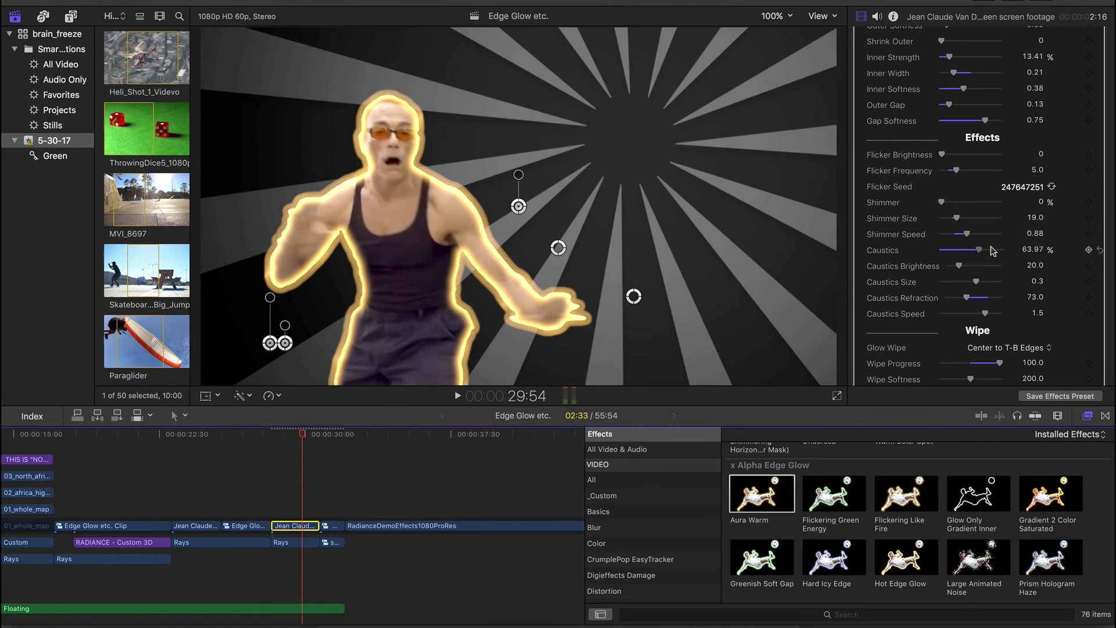
drag(993, 251, 969, 271)
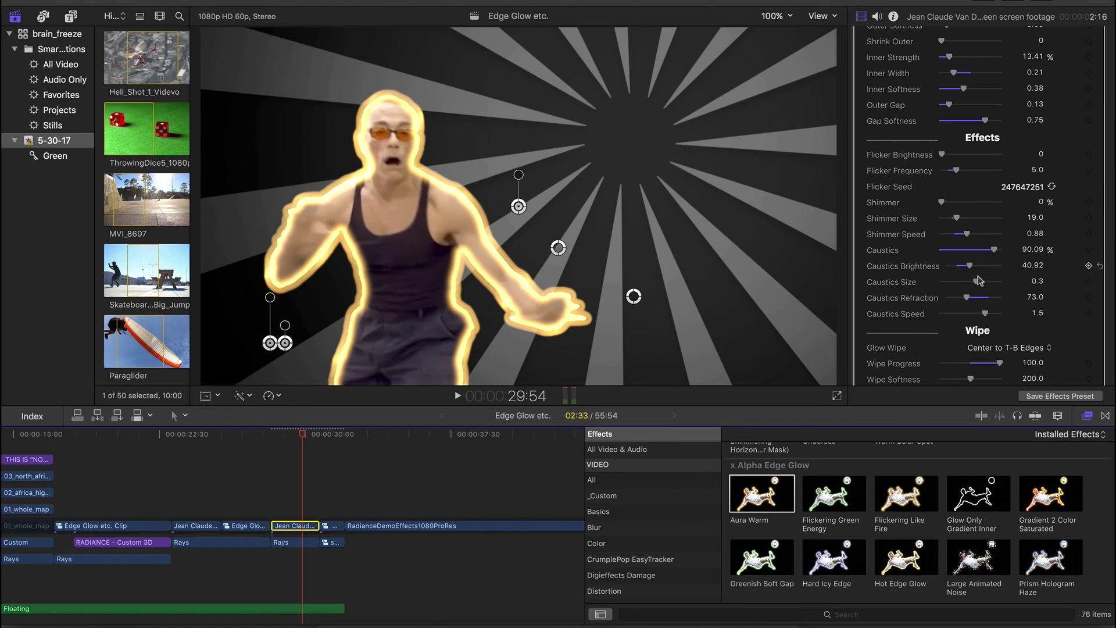
drag(976, 304, 999, 301)
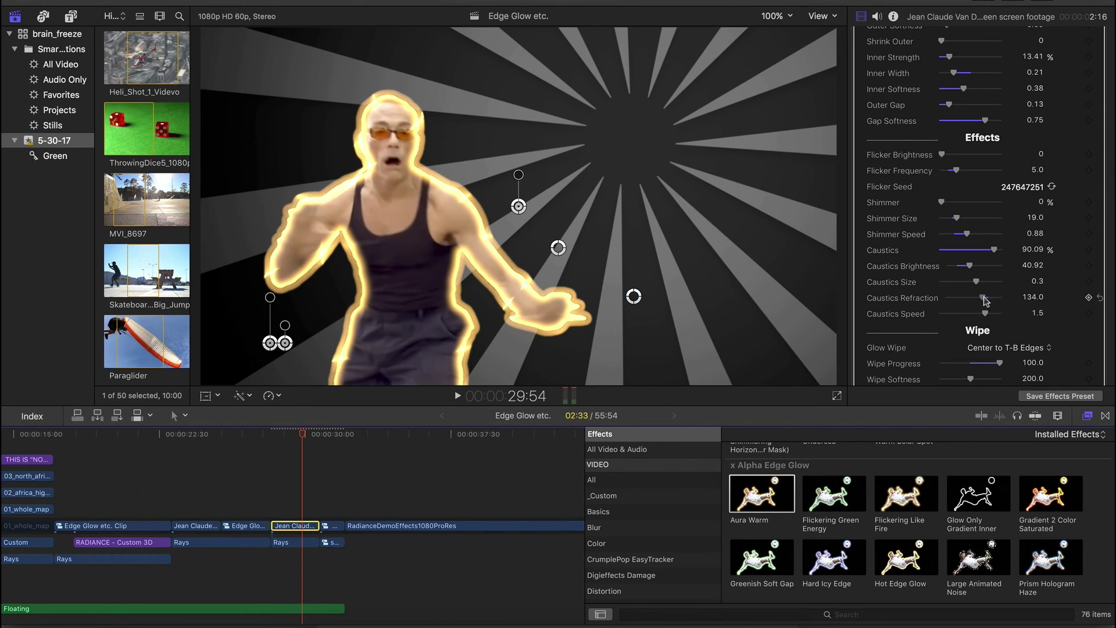
scroll(917, 77, up, 10)
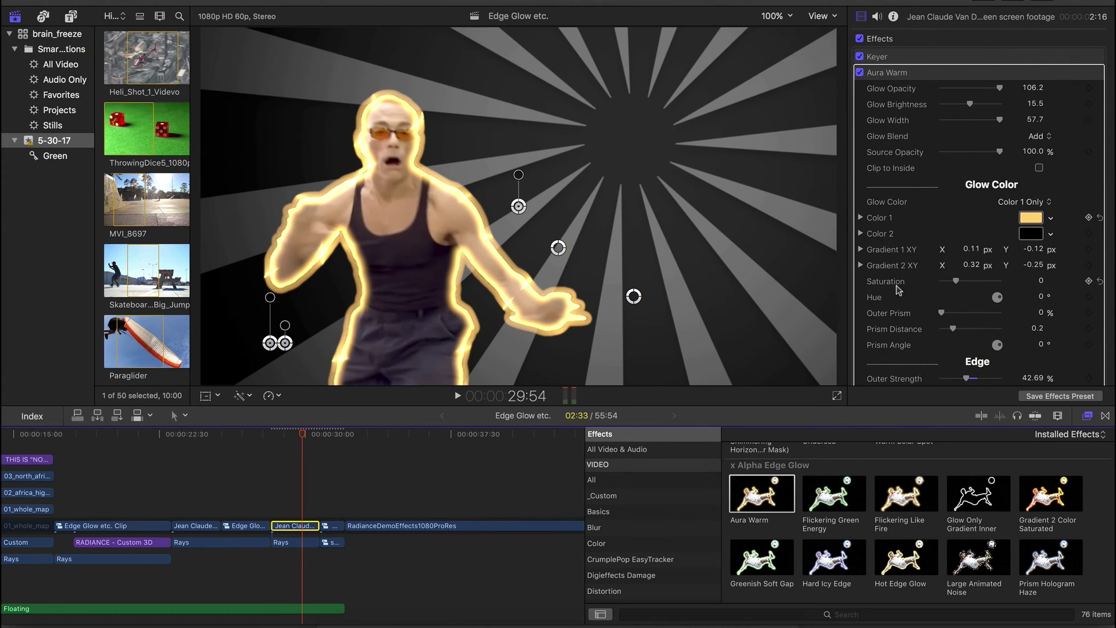
scroll(898, 289, down, 10)
scroll(898, 289, down, 2)
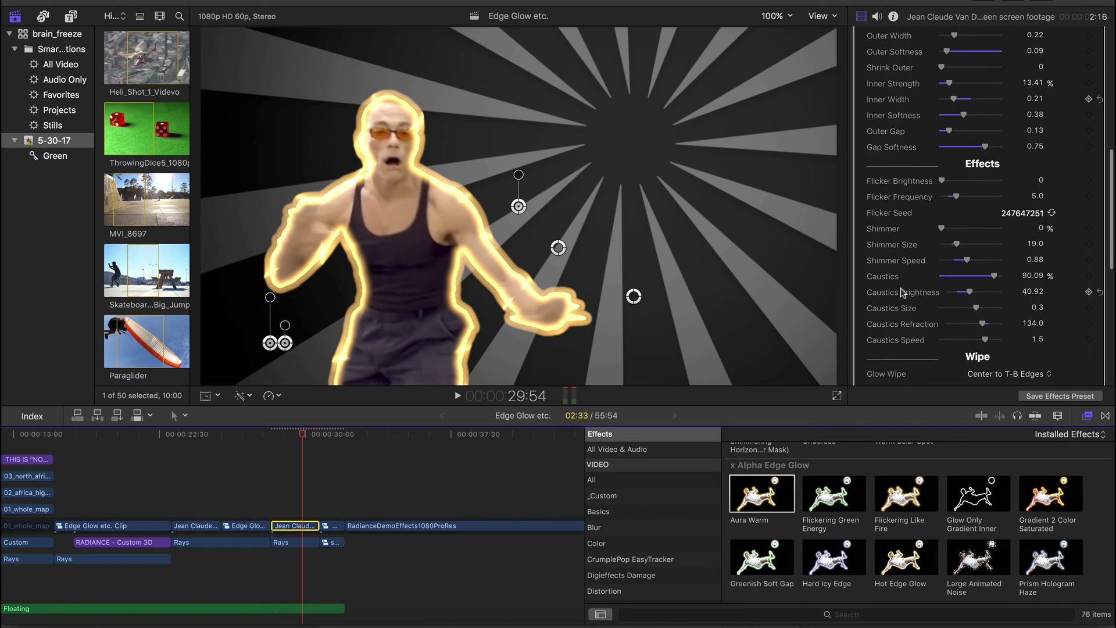
drag(984, 340, 968, 345)
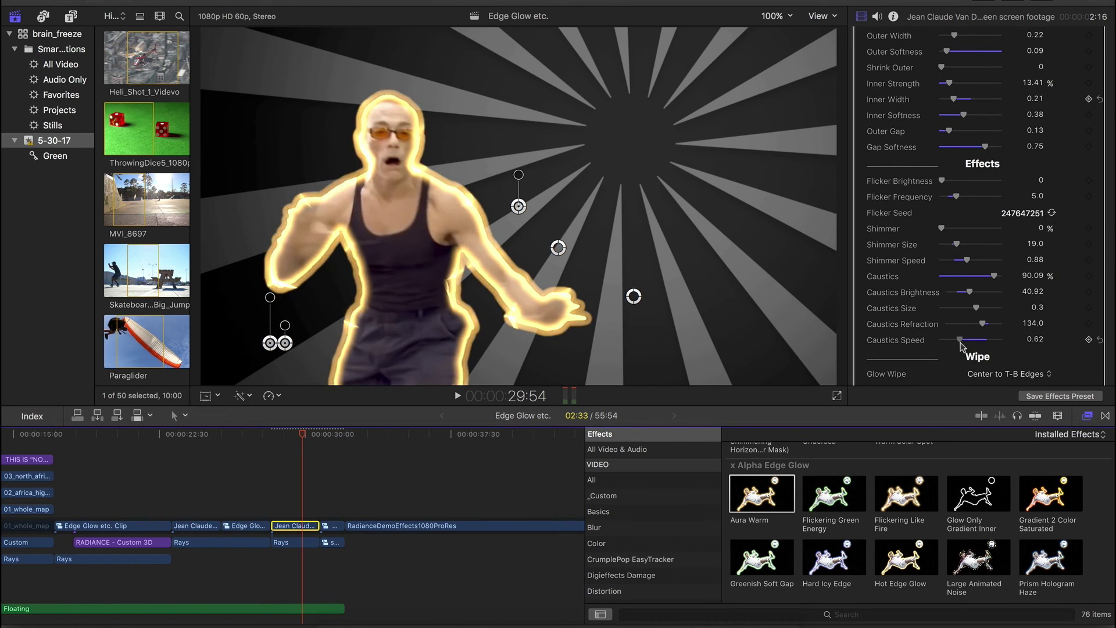
scroll(908, 76, up, 12)
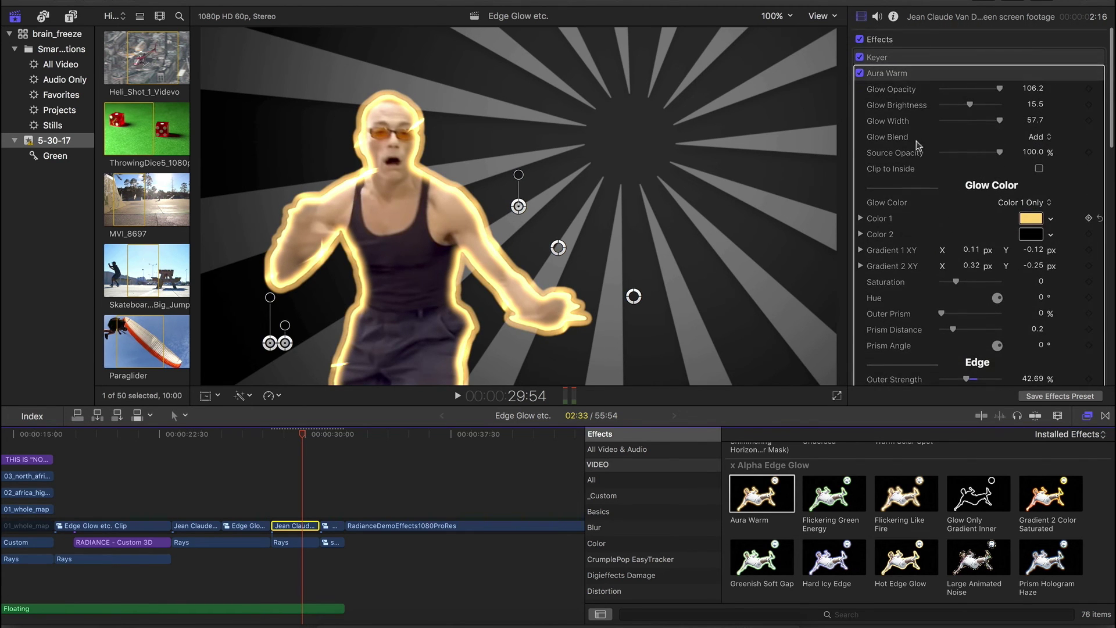
key(Delete)
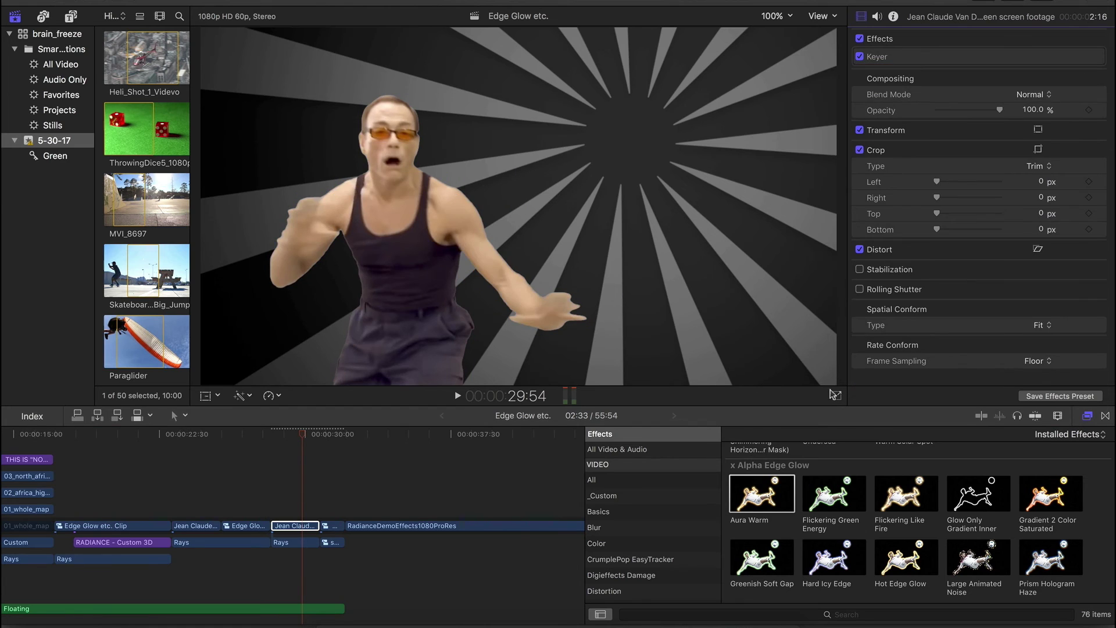
drag(900, 497, 295, 526)
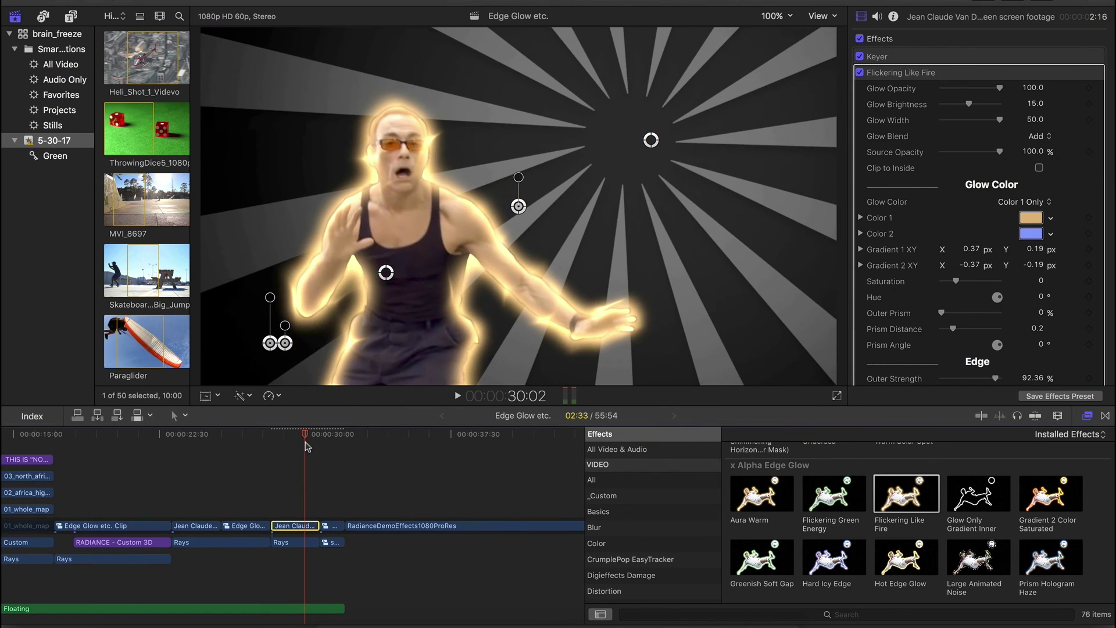
click(925, 74)
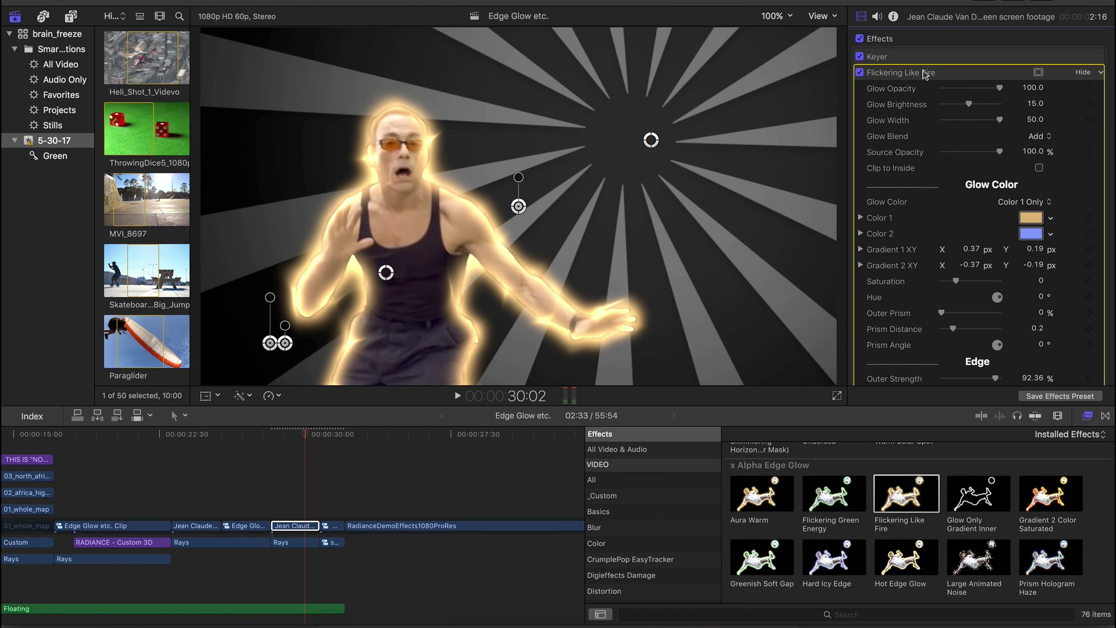
key(Delete)
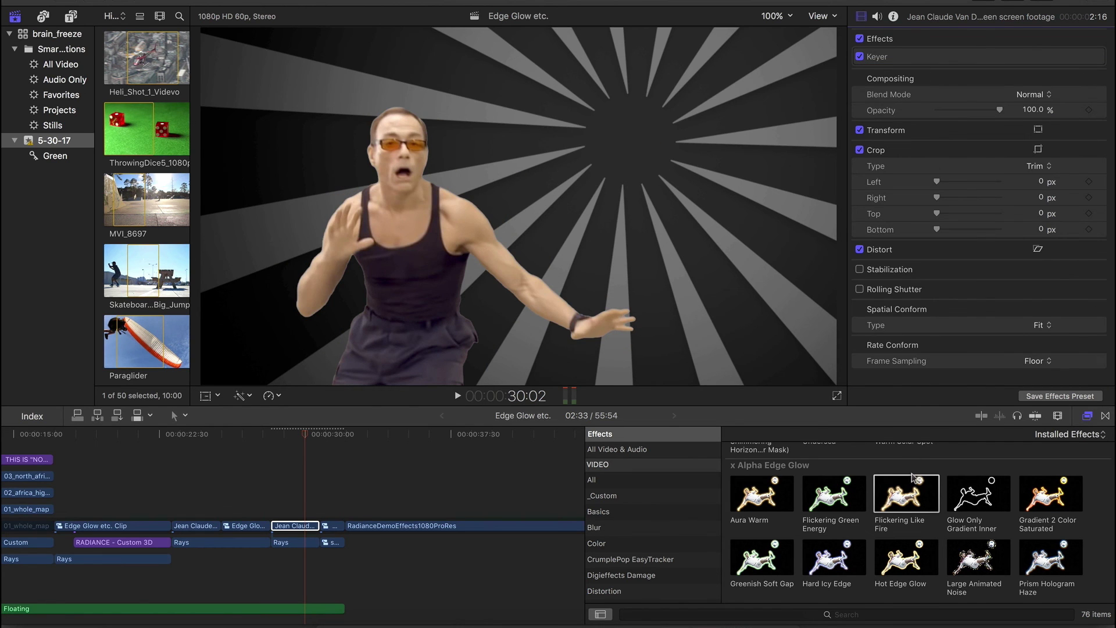
Apply Soft Prism Rays to the man's clip and place the rays' origin across his chest
scroll(912, 480, down, 5)
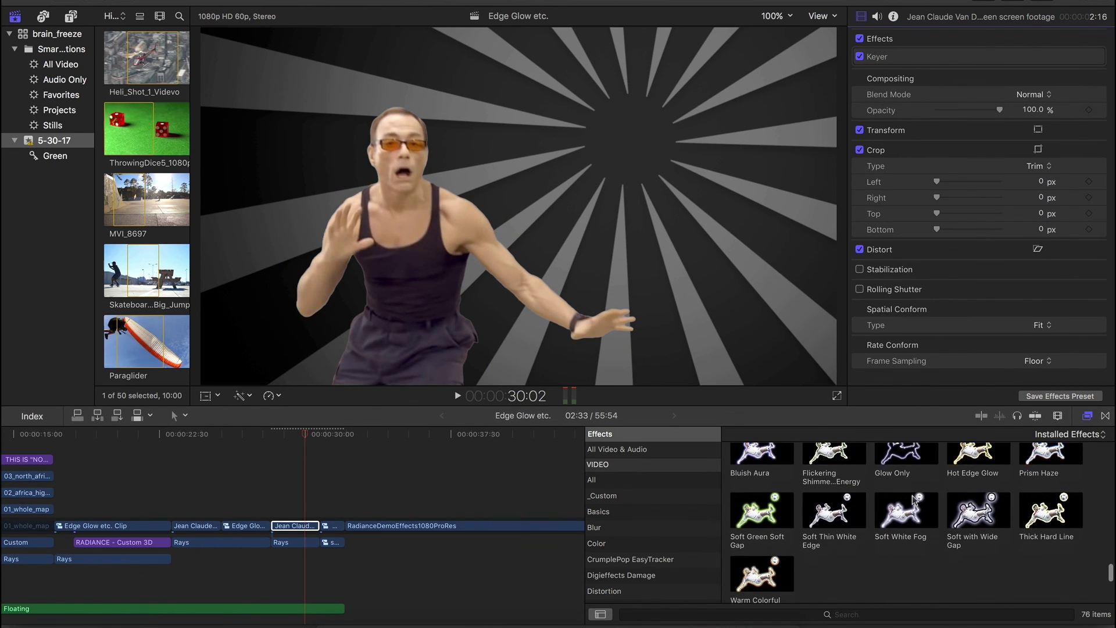
scroll(913, 499, down, 5)
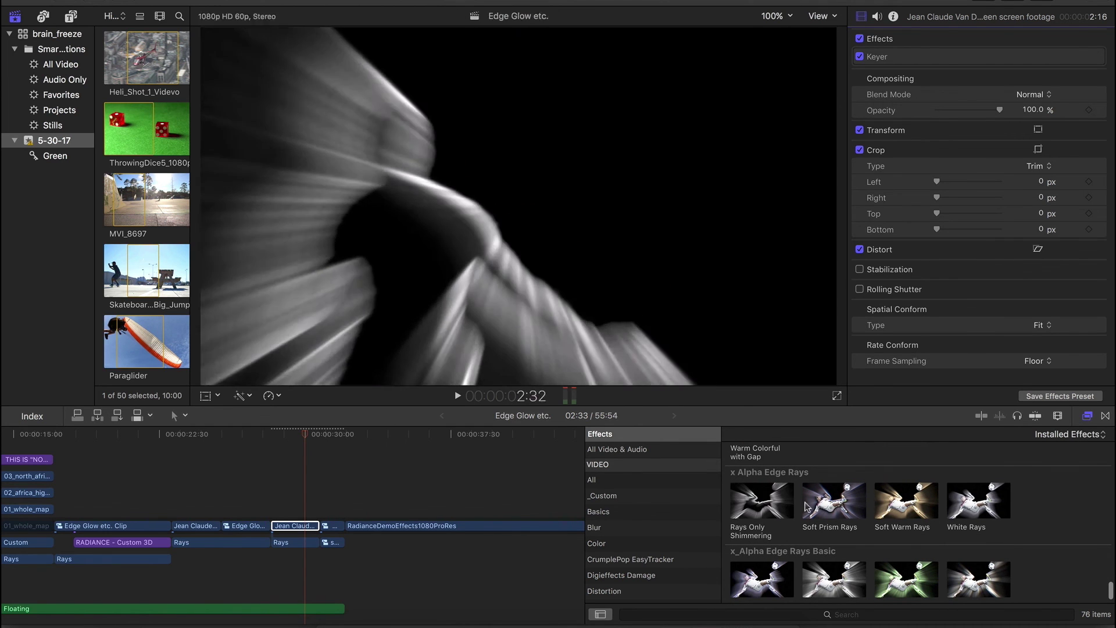
drag(814, 505, 298, 529)
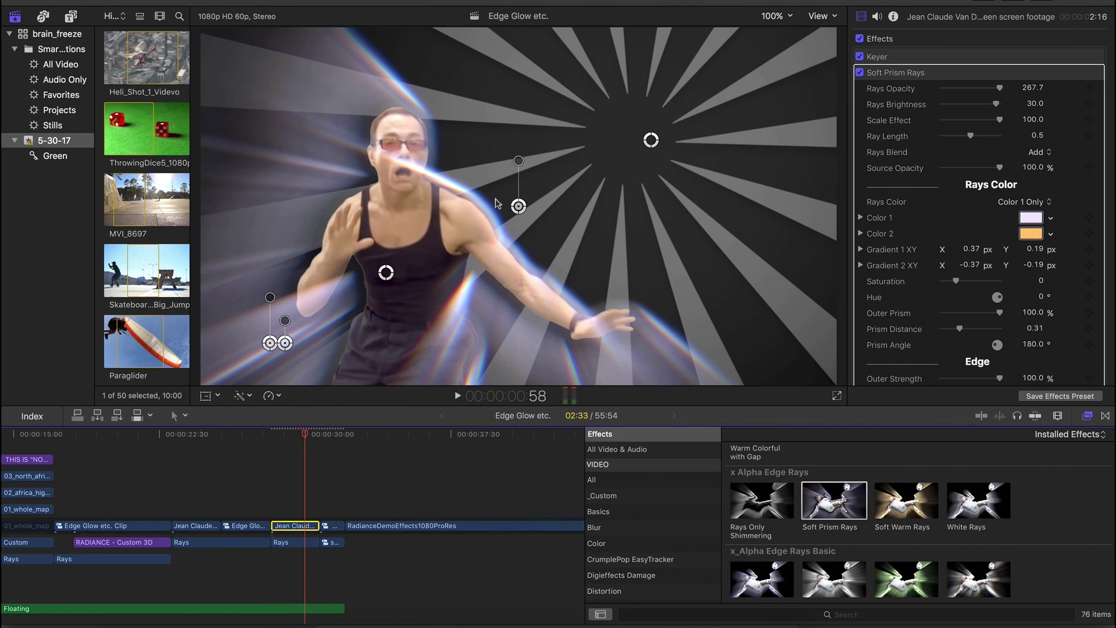
drag(520, 208, 381, 210)
mouse_move(380, 167)
mouse_down()
mouse_move(380, 141)
mouse_move(381, 167)
mouse_up()
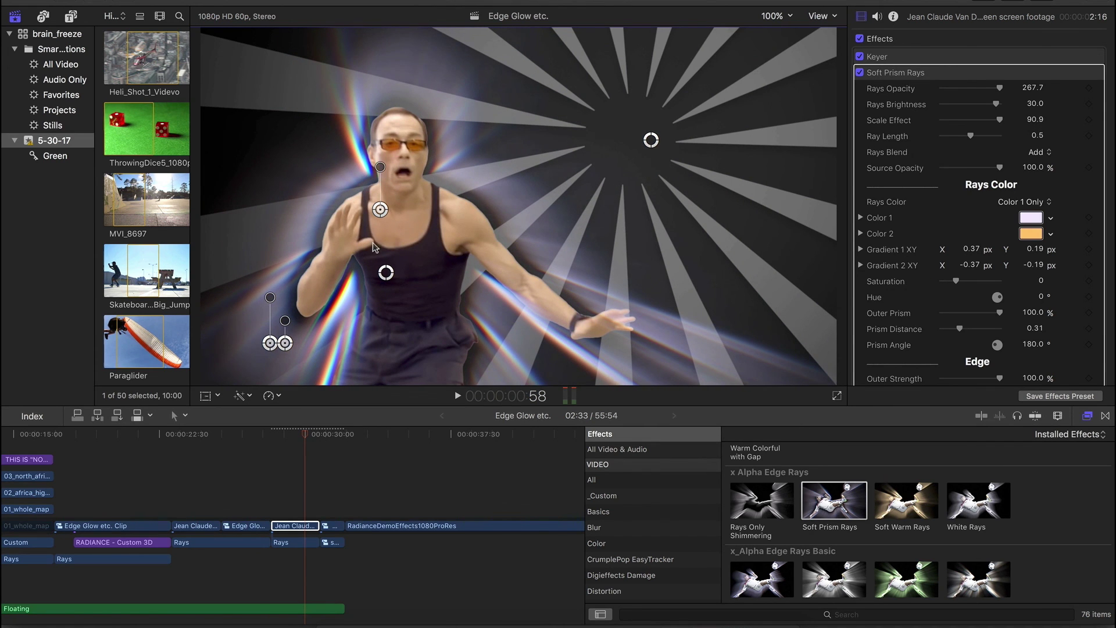
drag(379, 210, 443, 215)
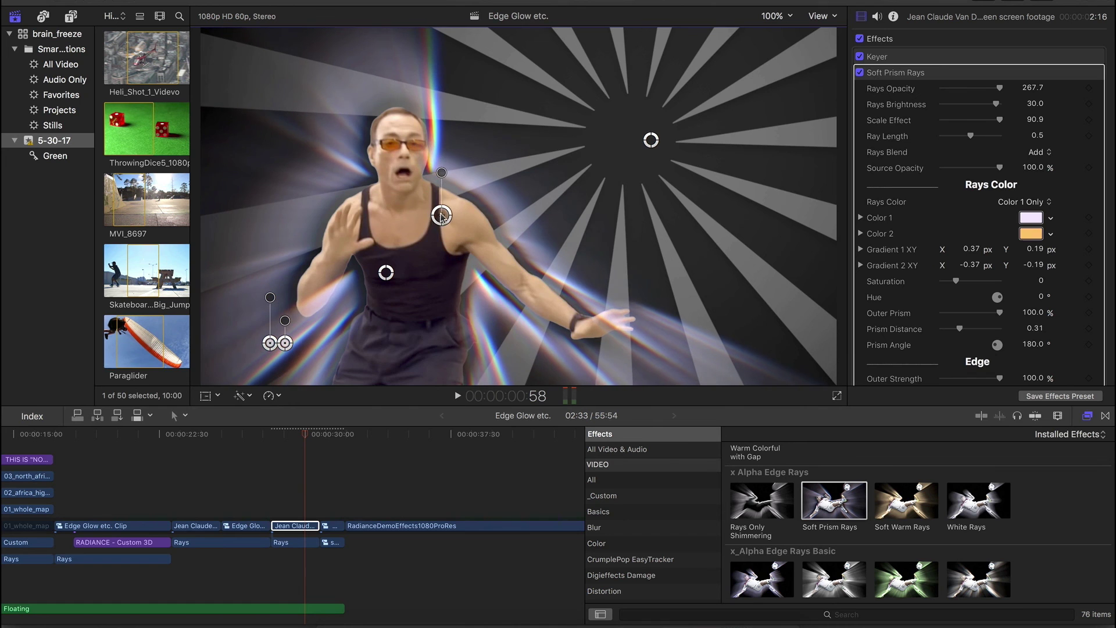
Shorten the rays, set Outer Gap 0.11 and Outer Width 0.1, and aim them from the upper left
mouse_move(972, 138)
mouse_down()
mouse_move(947, 142)
mouse_move(967, 144)
mouse_up()
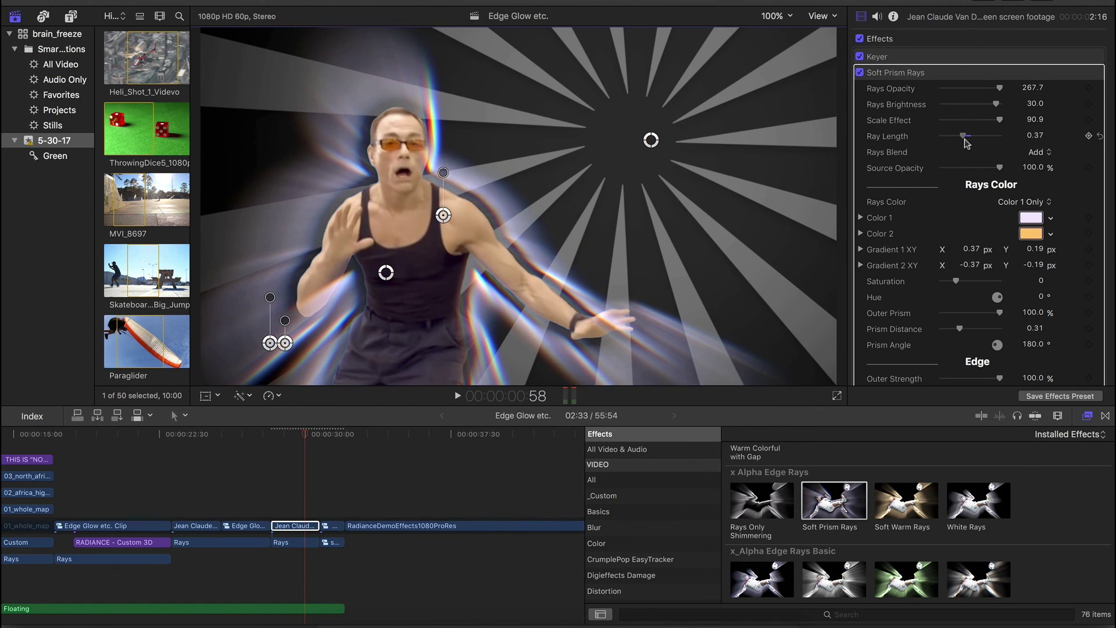
scroll(972, 188, down, 8)
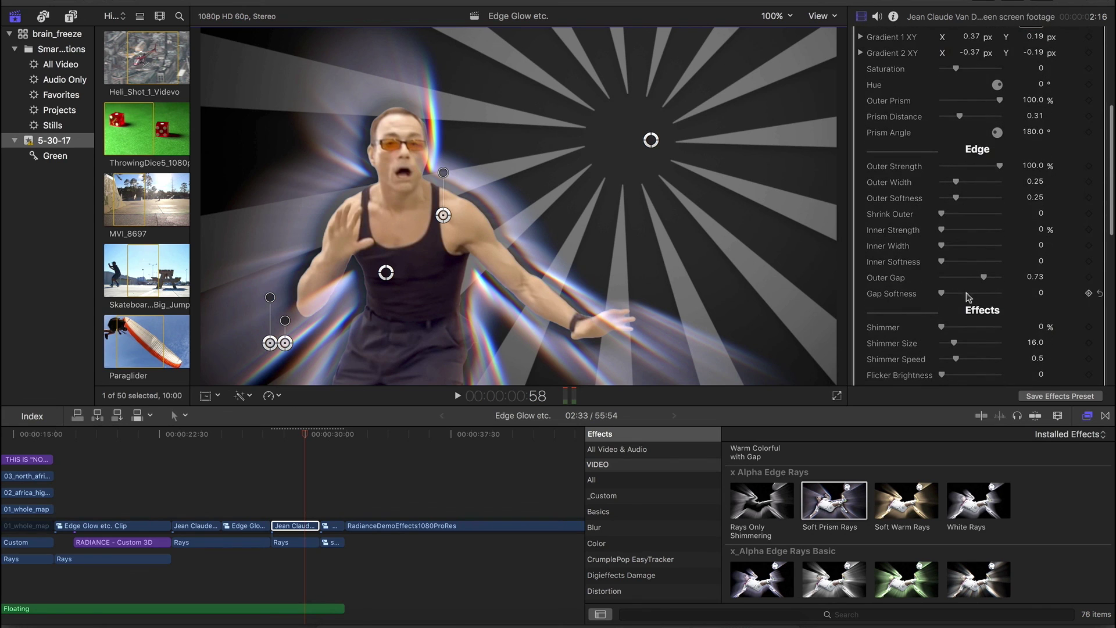
drag(972, 283, 948, 277)
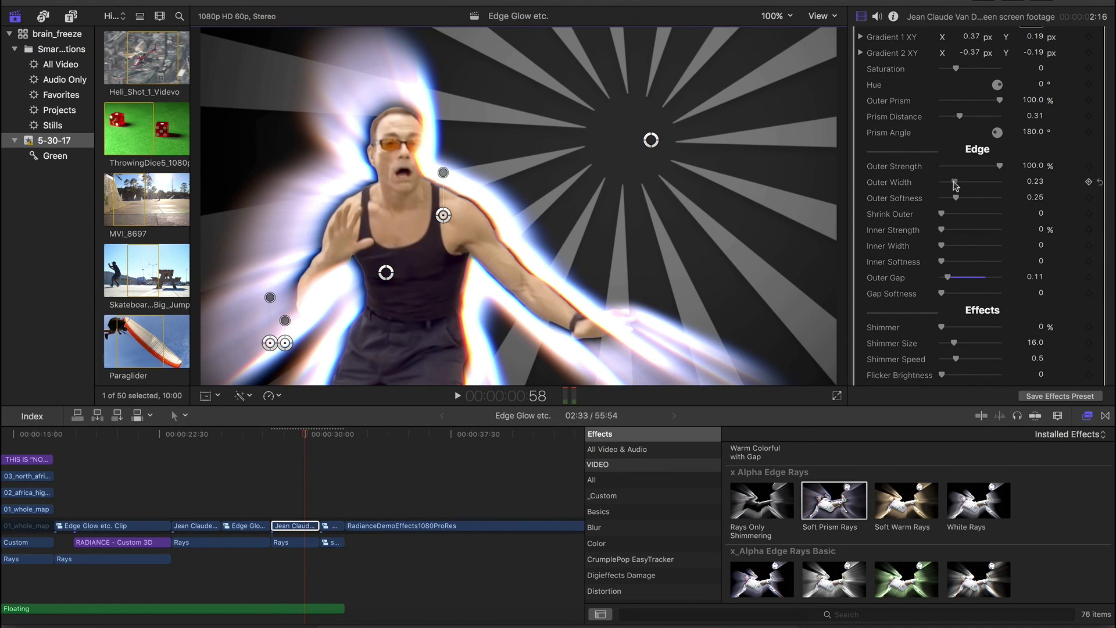
mouse_move(954, 185)
mouse_down()
mouse_move(935, 187)
mouse_move(949, 187)
mouse_up()
drag(443, 215, 449, 318)
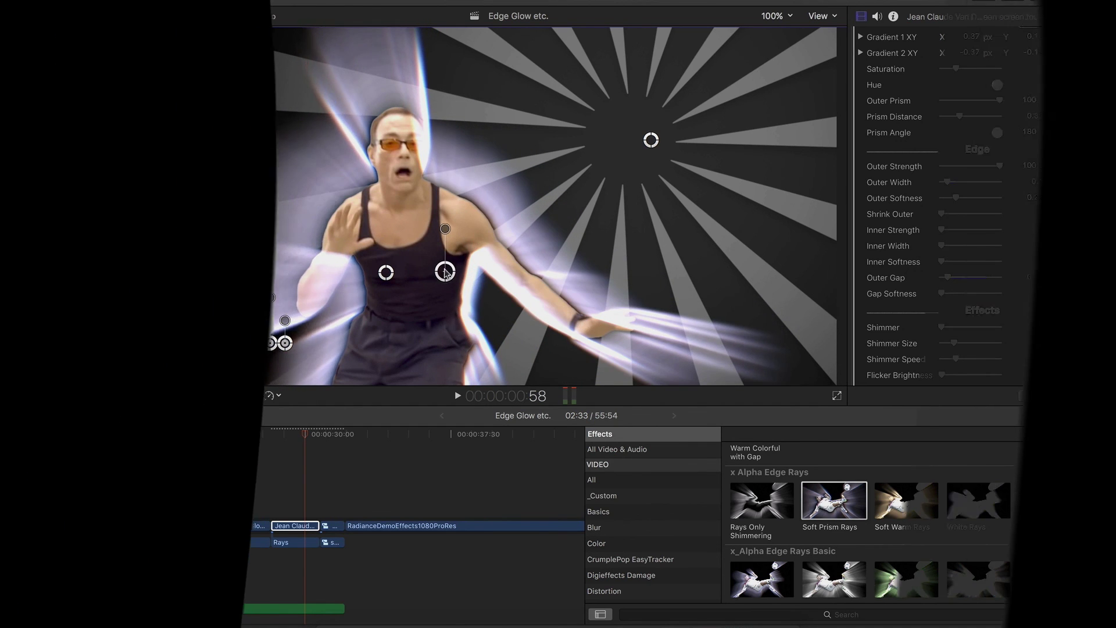